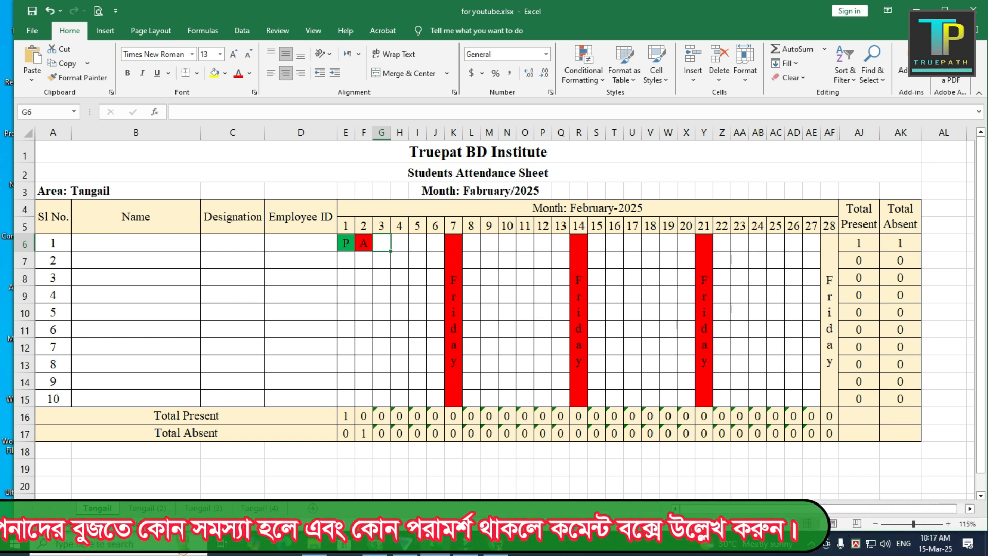
# Clear the day 1 and 2 attendance entries for student 1 (E6:F6) on the Tangail (2) sheet.
pyautogui.click(346, 243)
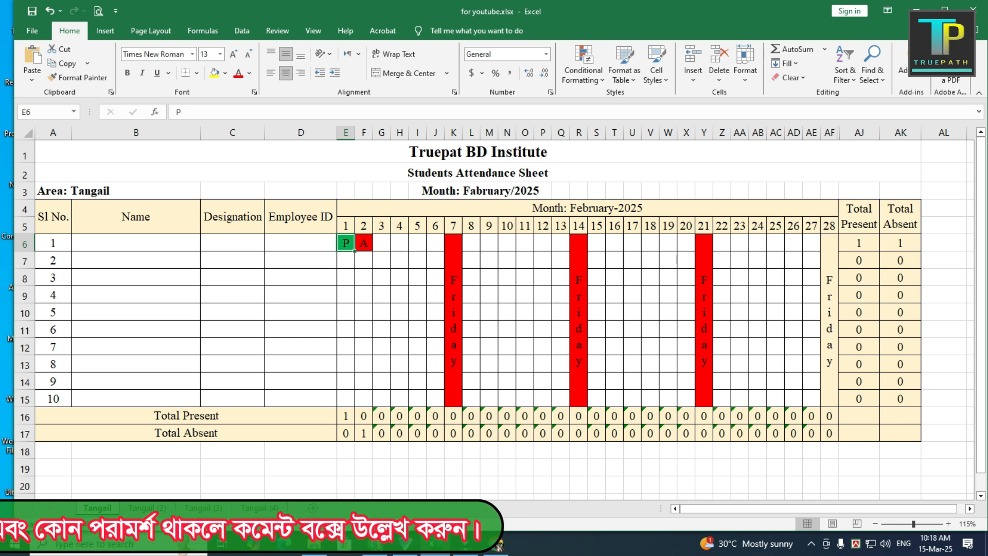
pyautogui.click(147, 508)
pyautogui.moveTo(346, 243); pyautogui.dragTo(365, 244)
pyautogui.press('Delete')
# Enter P for day 1 and A for day 2 in student 1's row.
pyautogui.click(345, 244)
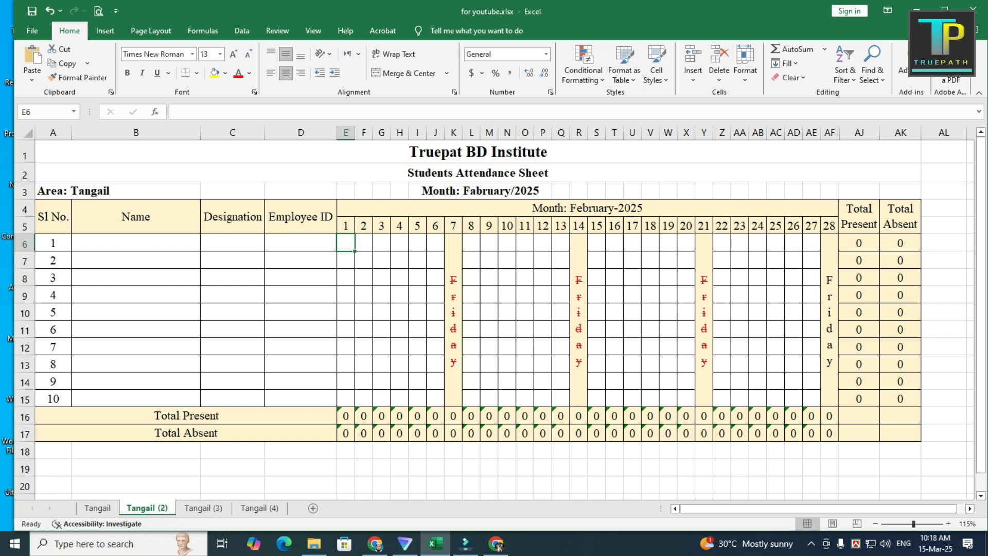
pyautogui.write('P')
pyautogui.press('Tab')
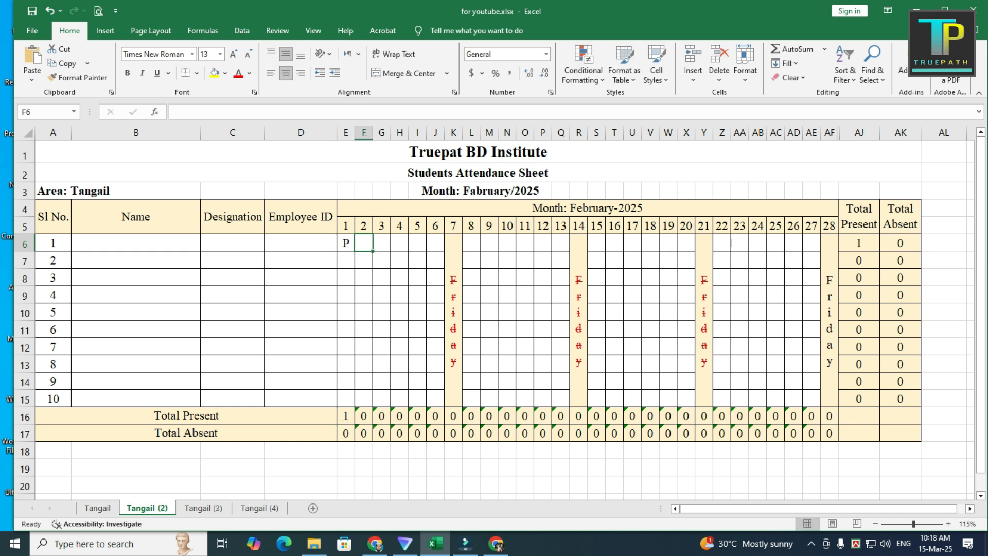
pyautogui.write('A')
pyautogui.press('Return')
pyautogui.press('Up')
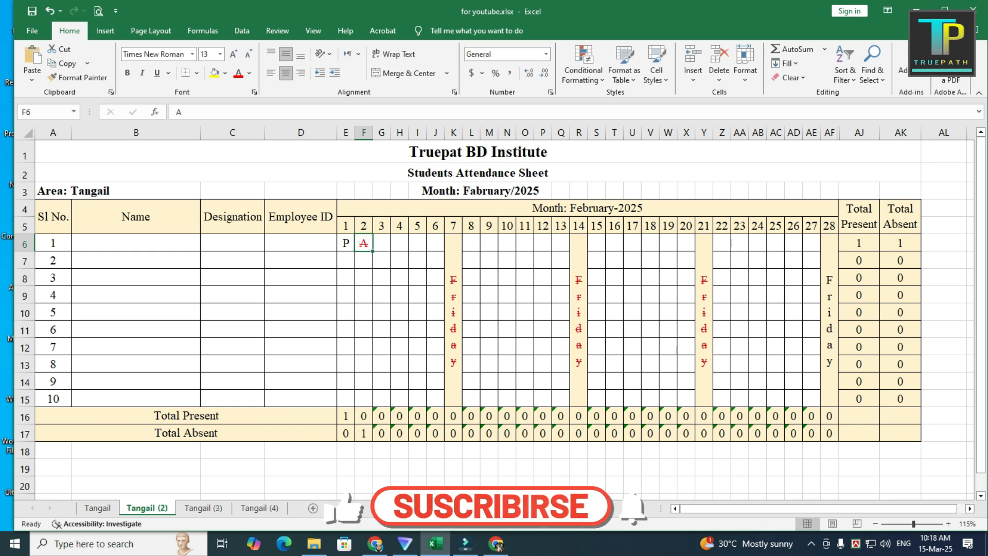
# Enter A for student 2 and P for student 3 in the day 1 column.
pyautogui.press('Left')
pyautogui.press('Down')
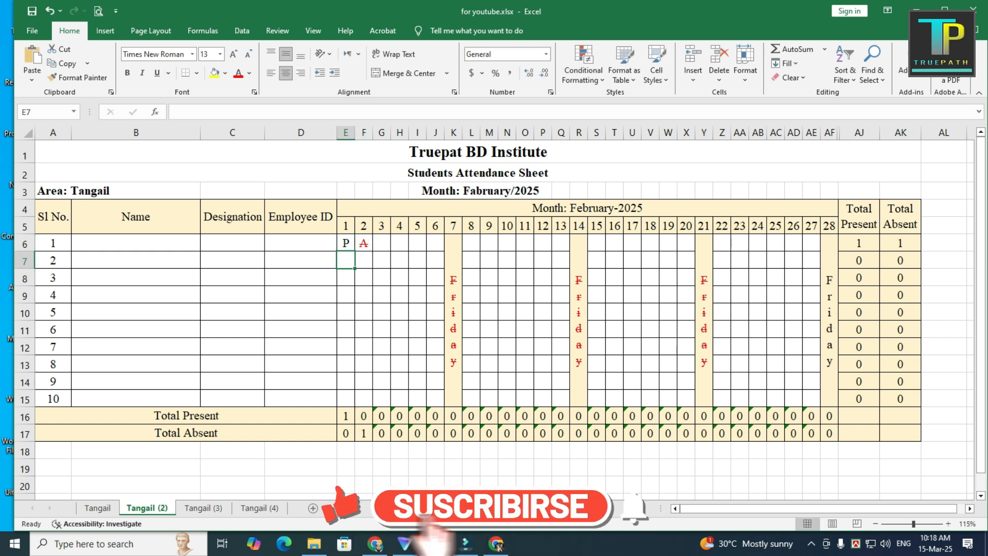
pyautogui.write('A')
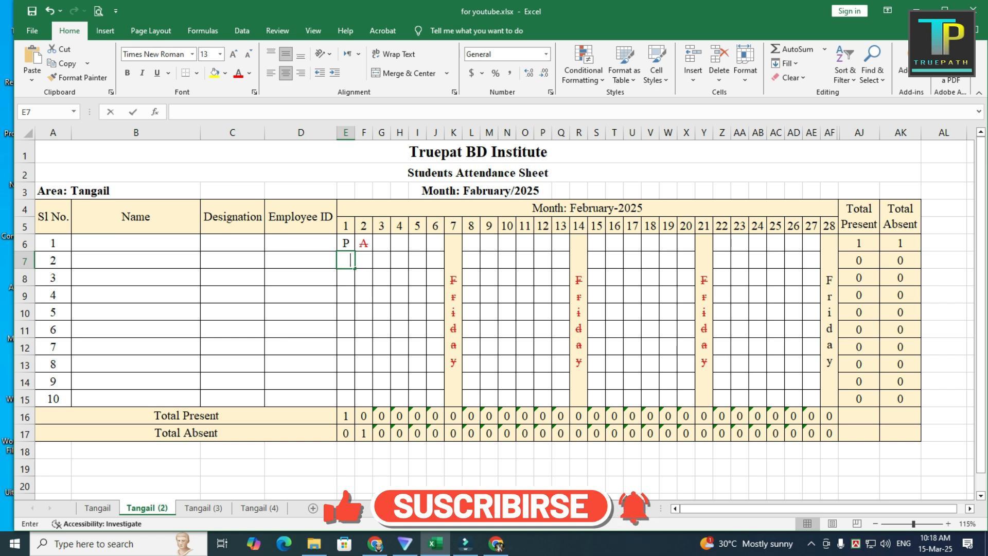
pyautogui.press('Return')
pyautogui.write('P')
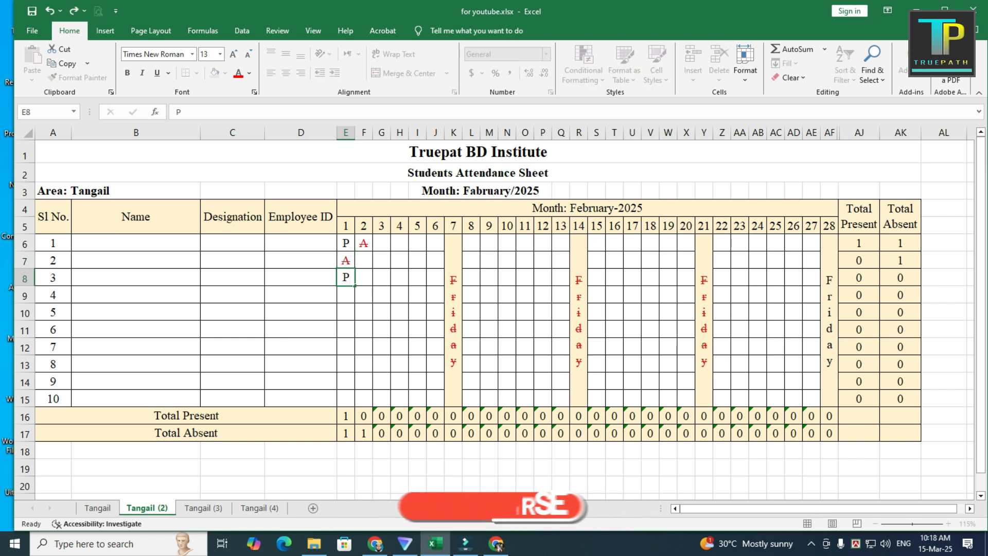
# Copy student 3's P mark across days 1 to 6 for students 3 to 10 (E8:J15).
pyautogui.hotkey('ctrl', 'c')
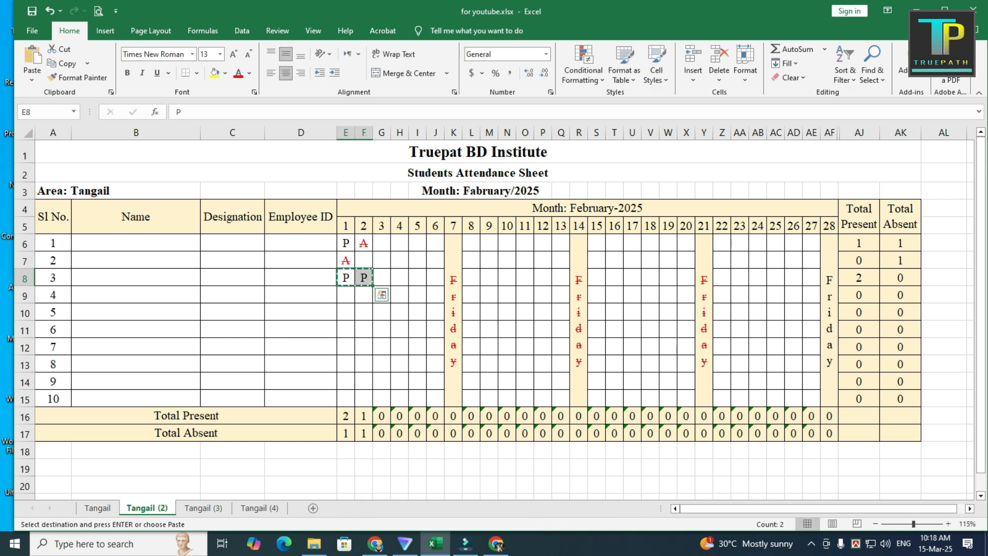
pyautogui.press('Right')
pyautogui.press('Right')
pyautogui.hotkey('ctrl', 'v')
pyautogui.click(417, 278)
pyautogui.hotkey('ctrl', 'v')
pyautogui.click(381, 330)
pyautogui.moveTo(345, 278); pyautogui.dragTo(435, 399)
pyautogui.press('Return')
# Mark student 6 as absent on day 4 by entering A in H11.
pyautogui.click(401, 330)
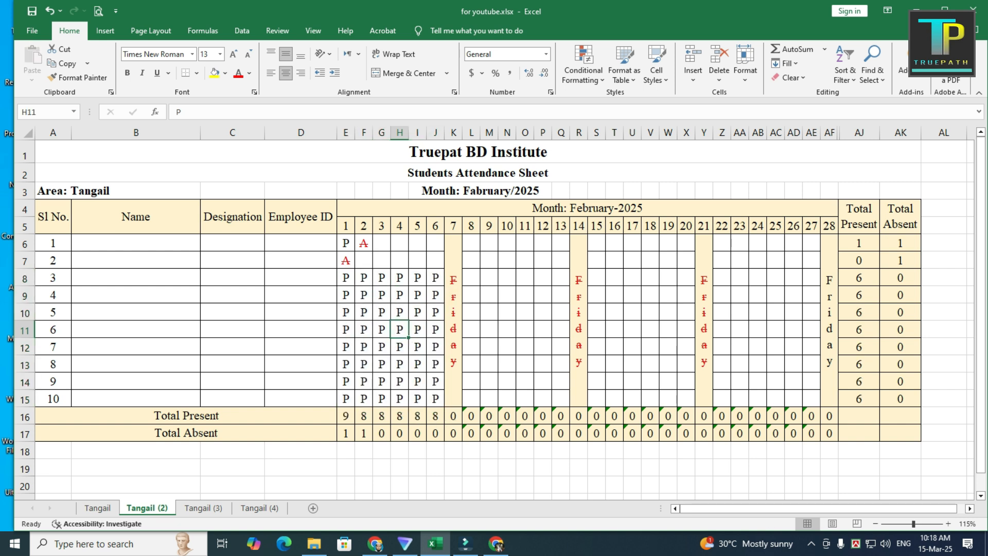
pyautogui.write('A')
pyautogui.press('Up')
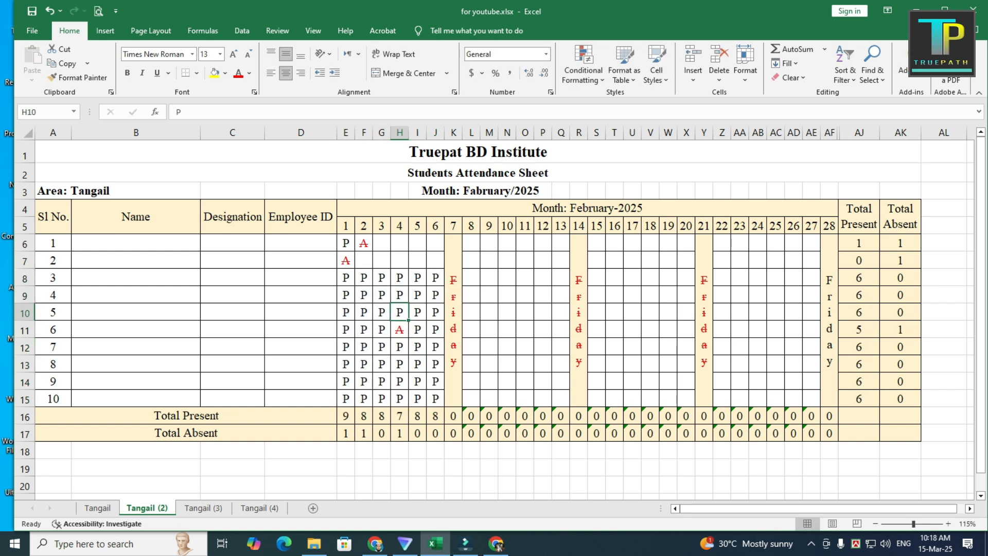
# Copy existing P marks into days 3 to 5 for students 1 and 2, and enter P for student 2 on day 2.
pyautogui.moveTo(364, 346); pyautogui.dragTo(417, 381)
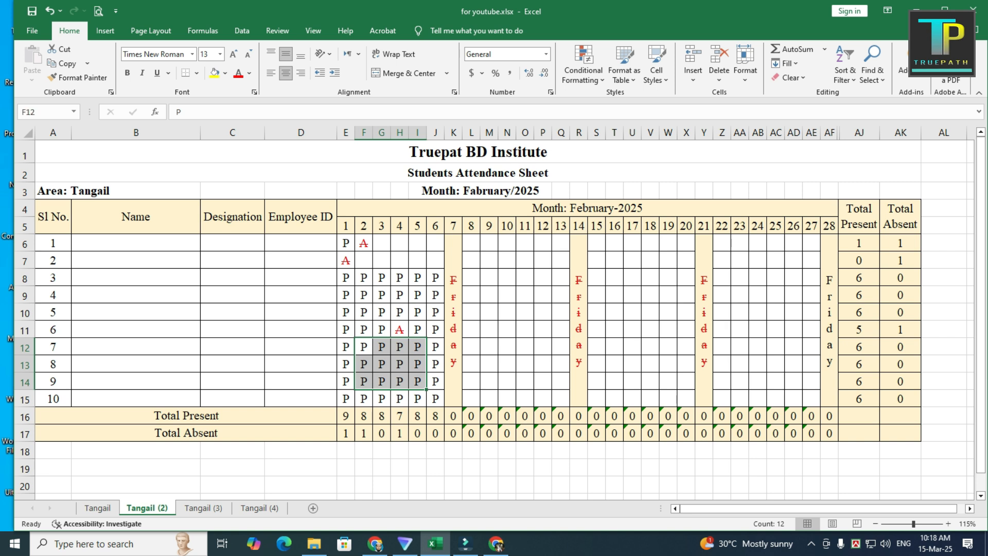
pyautogui.moveTo(399, 346); pyautogui.dragTo(436, 363)
pyautogui.hotkey('ctrl', 'c')
pyautogui.click(381, 243)
pyautogui.hotkey('ctrl', 'v')
pyautogui.click(364, 261)
pyautogui.write('P')
# Enter P on day 6 for students 1 and 2 (J6 and J7).
pyautogui.press('Right')
pyautogui.press('Right')
pyautogui.press('Right')
pyautogui.press('Right')
pyautogui.press('Up')
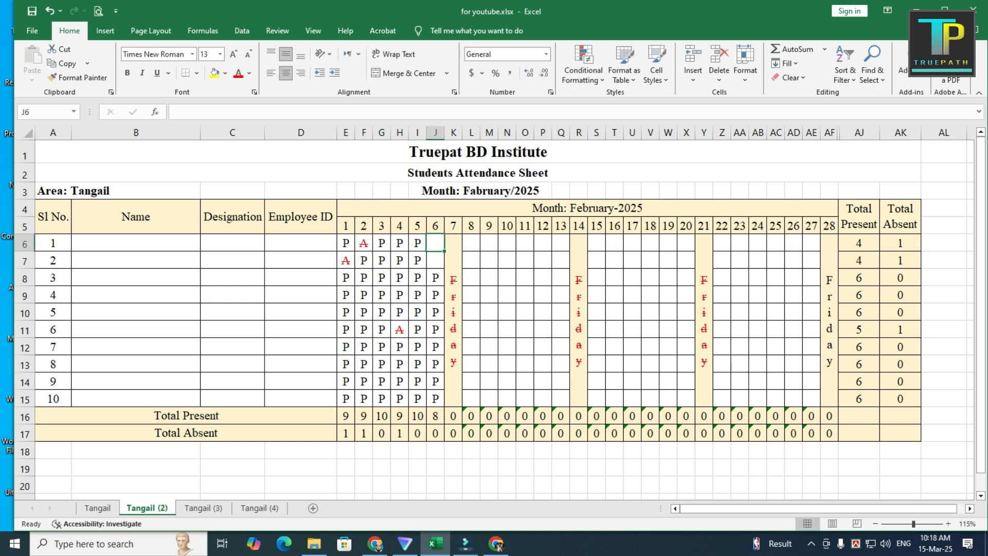
pyautogui.write('P')
pyautogui.press('Down')
pyautogui.write('P')
pyautogui.press('Left')
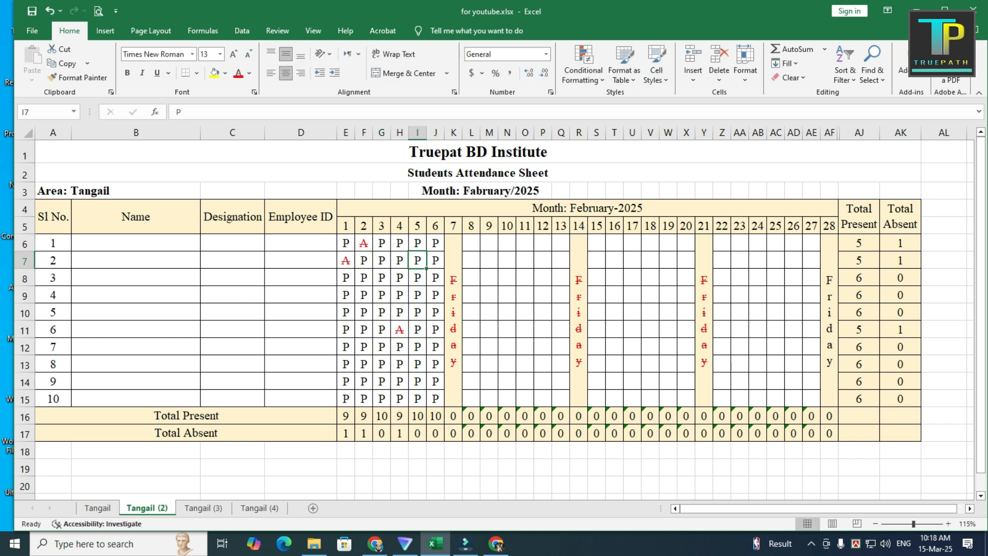
# Mark student 4 as absent on day 3 by entering A in G9.
pyautogui.press('Down')
pyautogui.press('Left')
pyautogui.press('Left')
pyautogui.press('Down')
pyautogui.write('A')
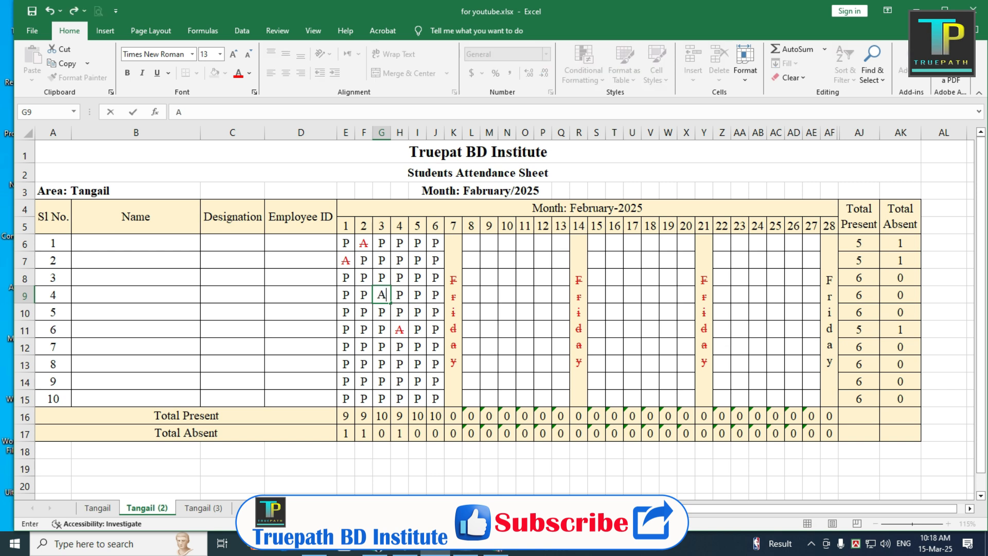
pyautogui.press('Return')
pyautogui.scroll(-1, 494, 319)
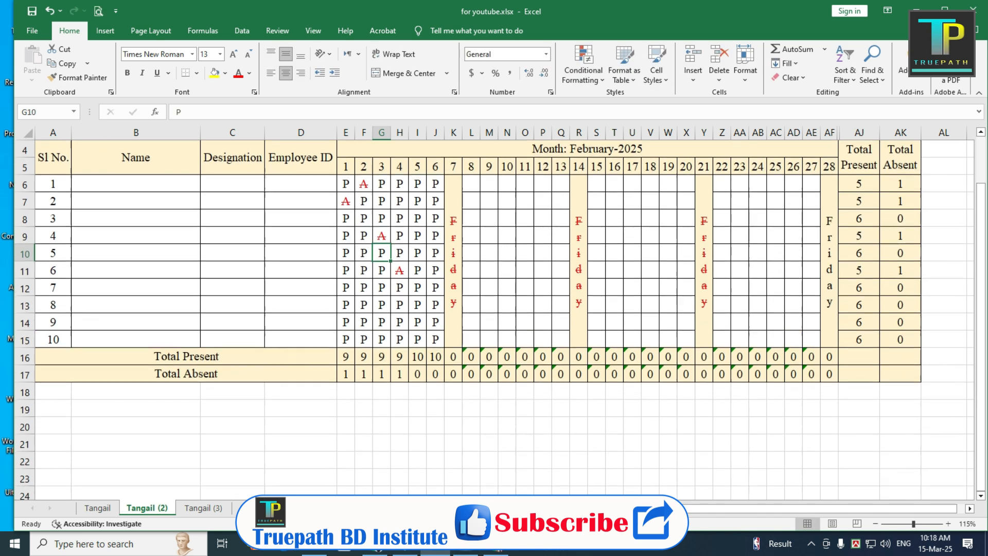
pyautogui.scroll(1, 494, 319)
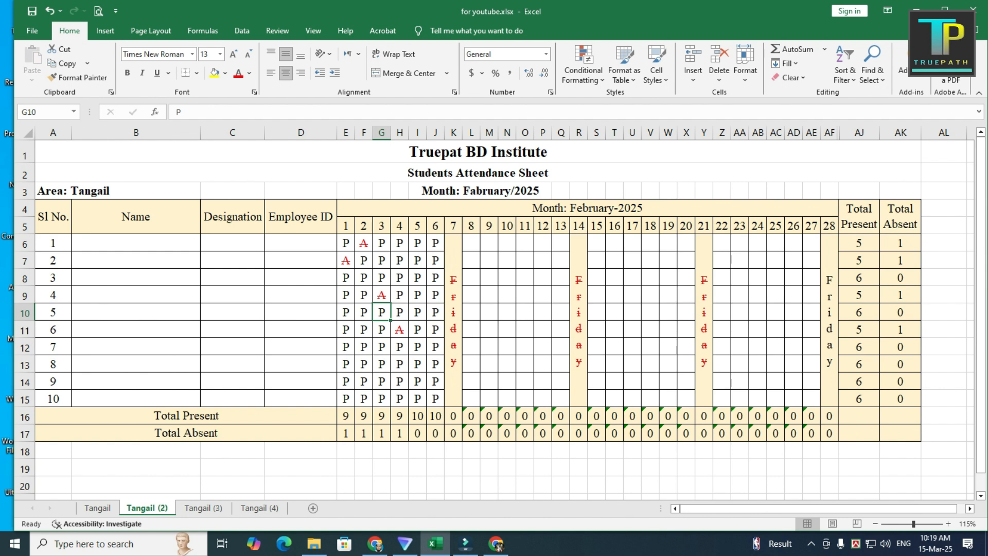
pyautogui.press('Up')
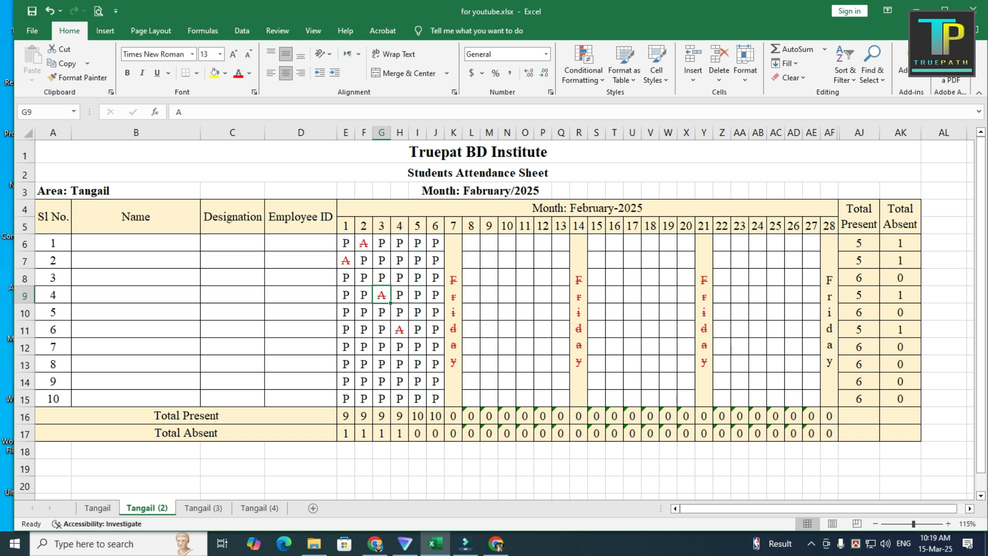
# On the Tangail (3) sheet, start a new conditional formatting rule for the whole attendance grid E6:AF15.
pyautogui.hotkey('ctrl', 'pagedown')
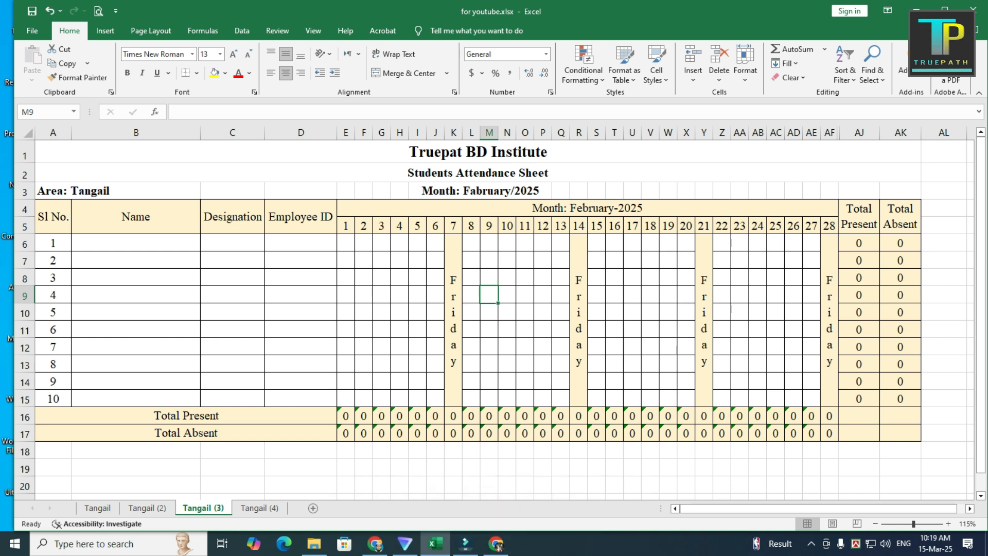
pyautogui.click(345, 243)
pyautogui.click(345, 295)
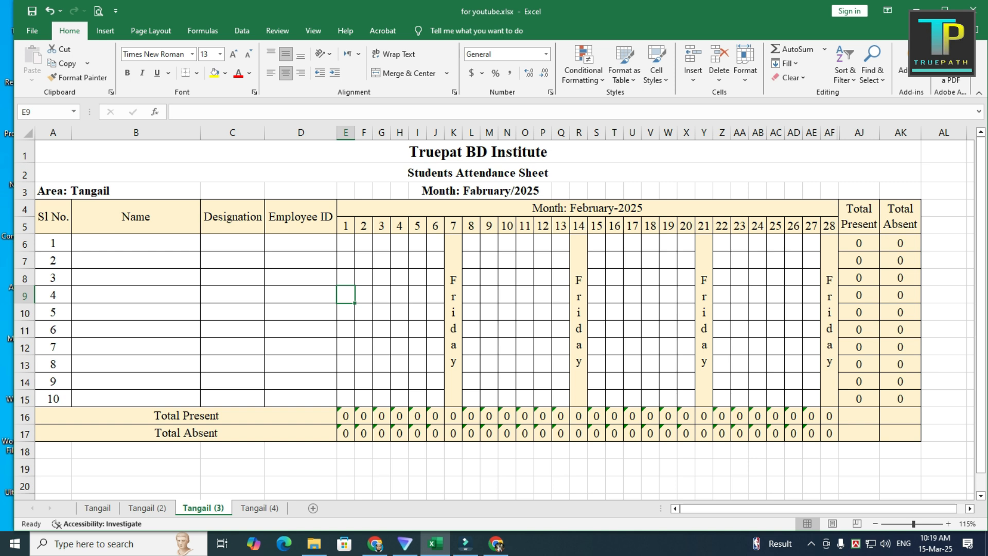
pyautogui.press('Up')
pyautogui.press('Up')
pyautogui.press('Up')
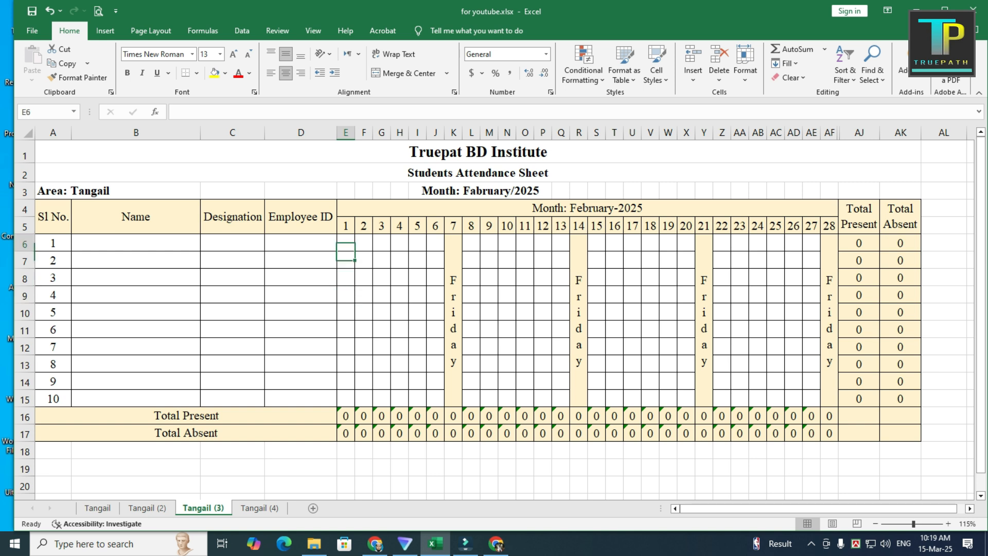
pyautogui.moveTo(345, 242); pyautogui.dragTo(829, 248)
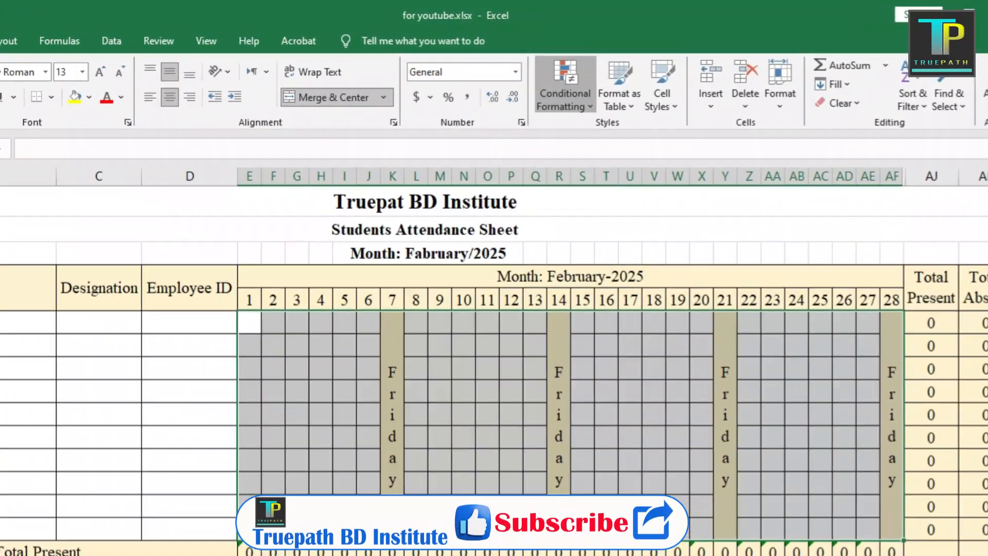
pyautogui.click(577, 82)
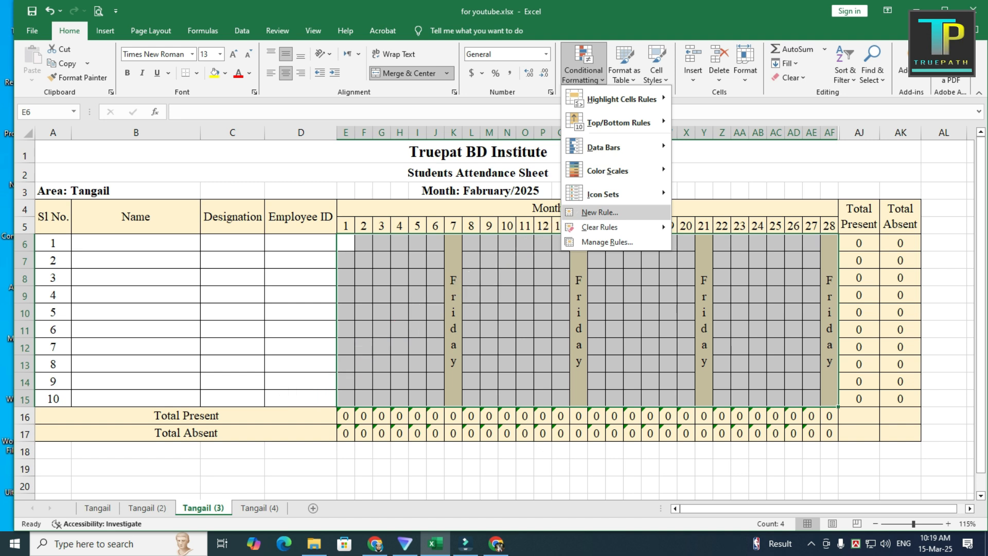
pyautogui.click(599, 212)
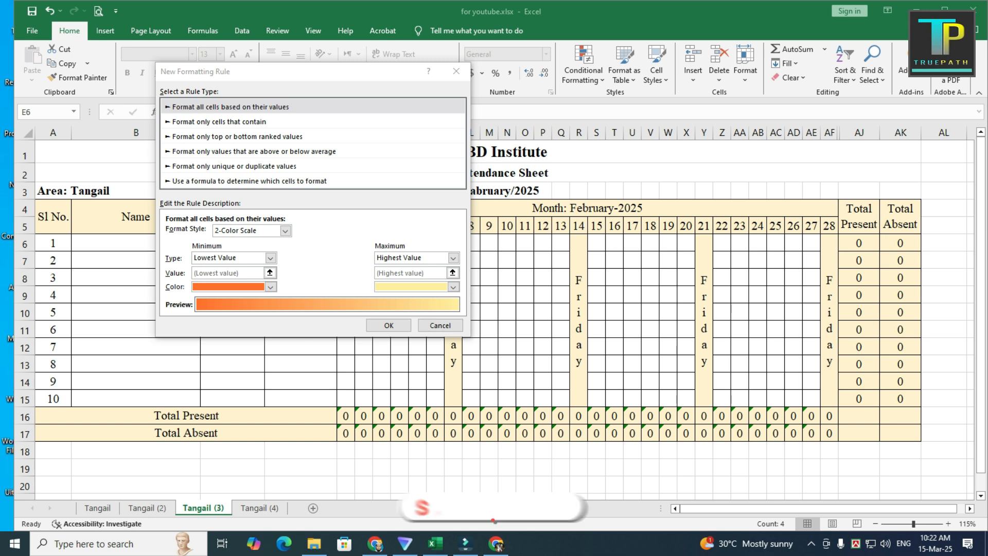
# Define the rule to format only cells with specific text containing P.
pyautogui.click(219, 122)
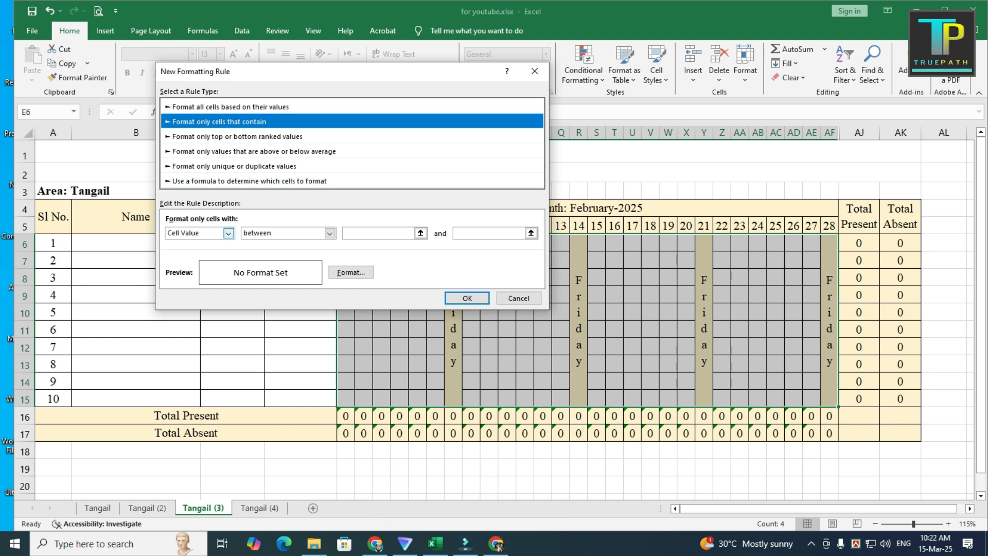
pyautogui.click(228, 232)
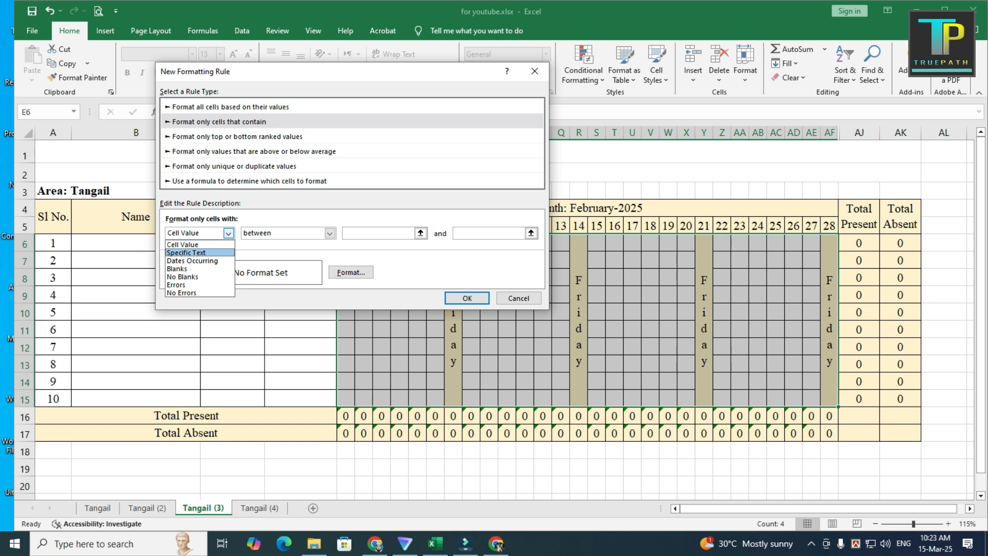
pyautogui.click(185, 252)
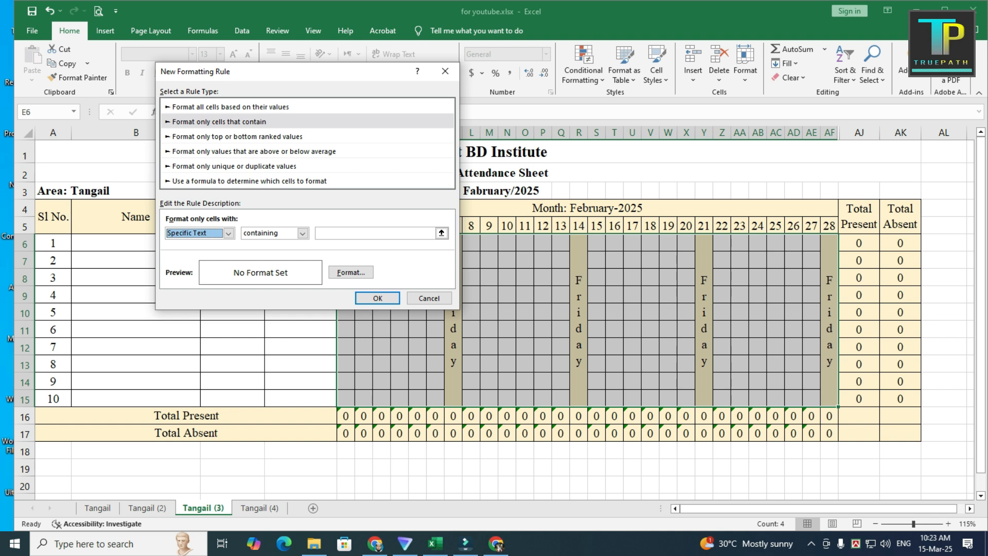
pyautogui.click(303, 233)
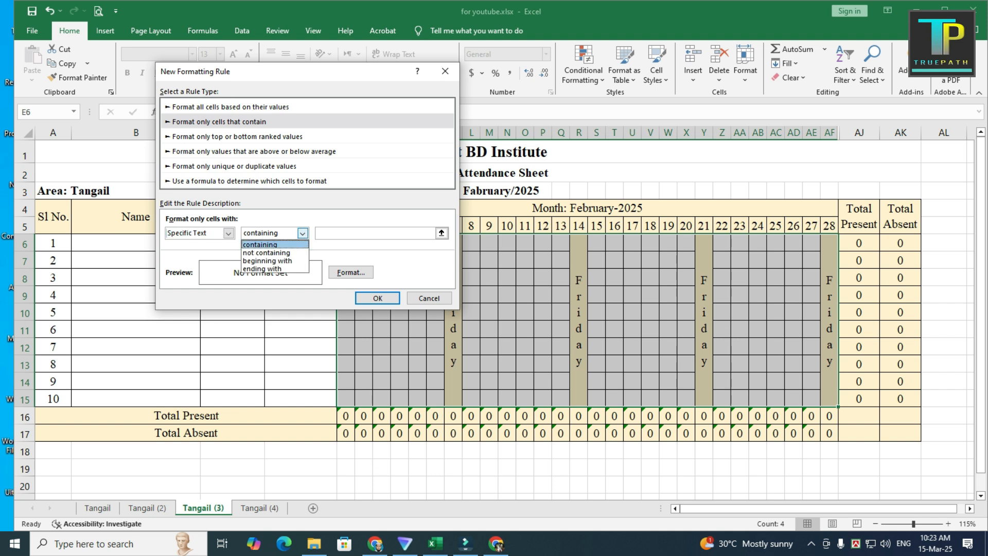
pyautogui.click(303, 233)
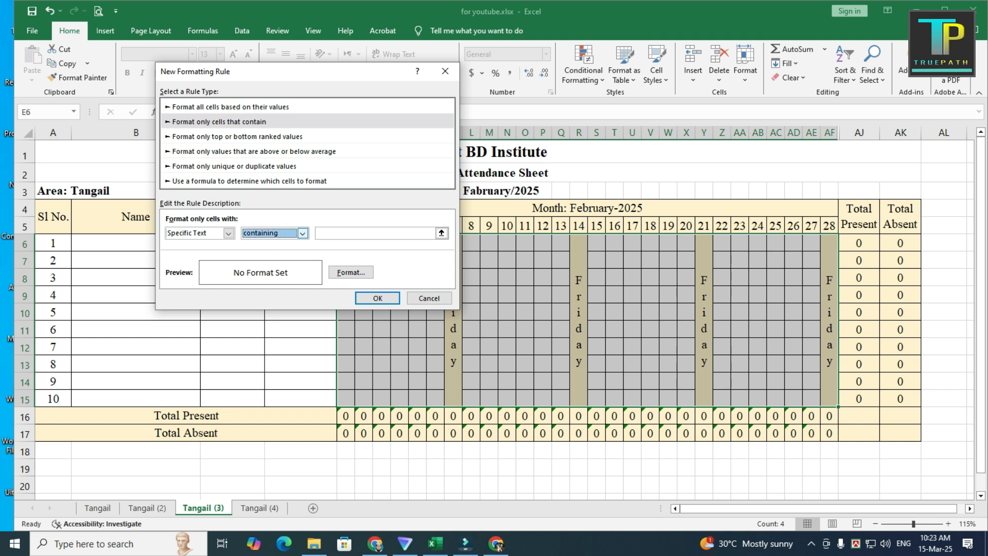
pyautogui.click(374, 233)
pyautogui.write('P')
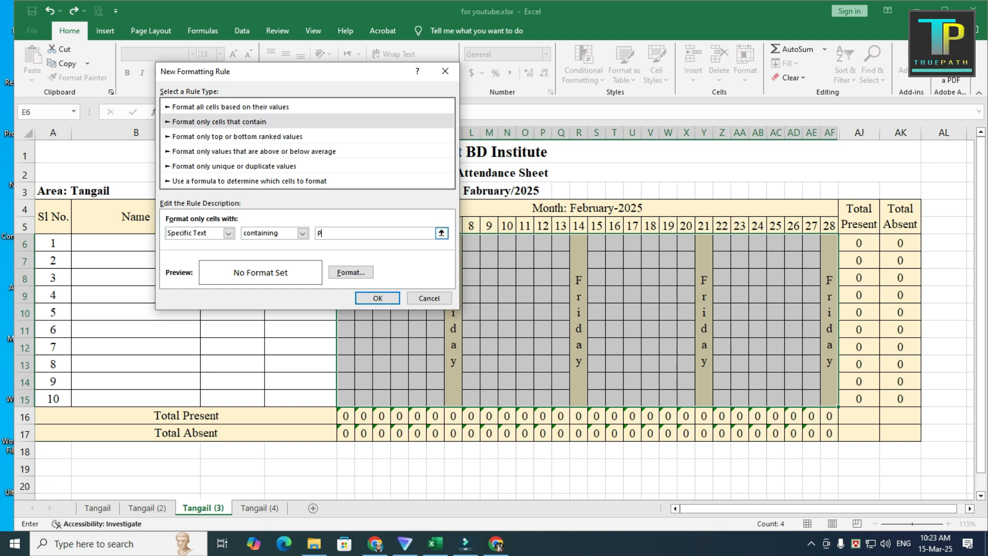
# Give the rule a green background fill from the standard colors and apply it to the selected grid.
pyautogui.click(350, 272)
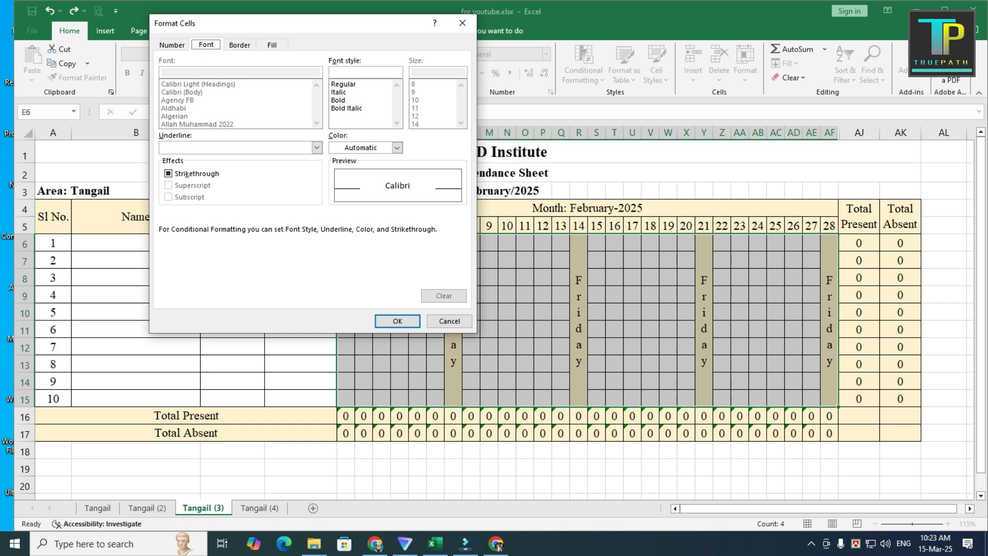
pyautogui.click(271, 44)
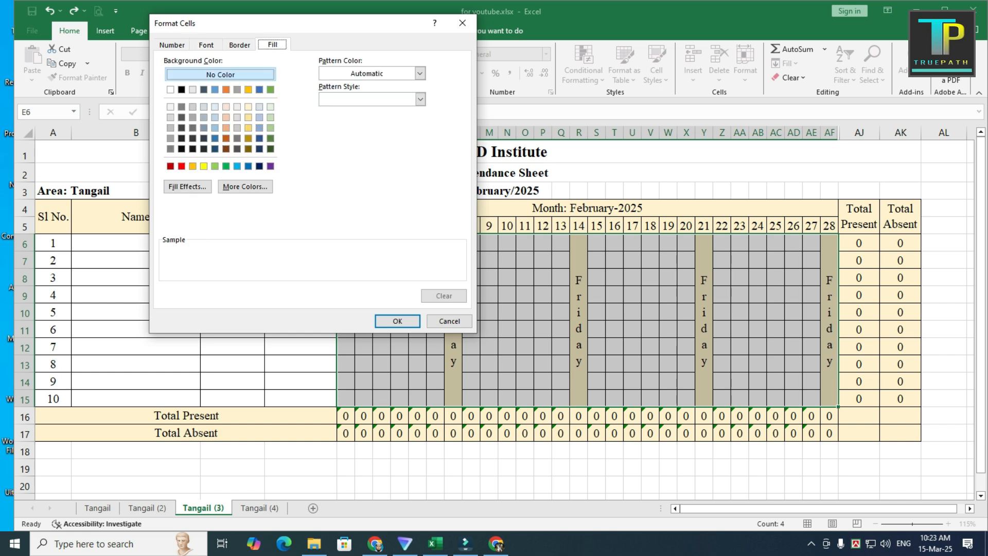
pyautogui.click(226, 166)
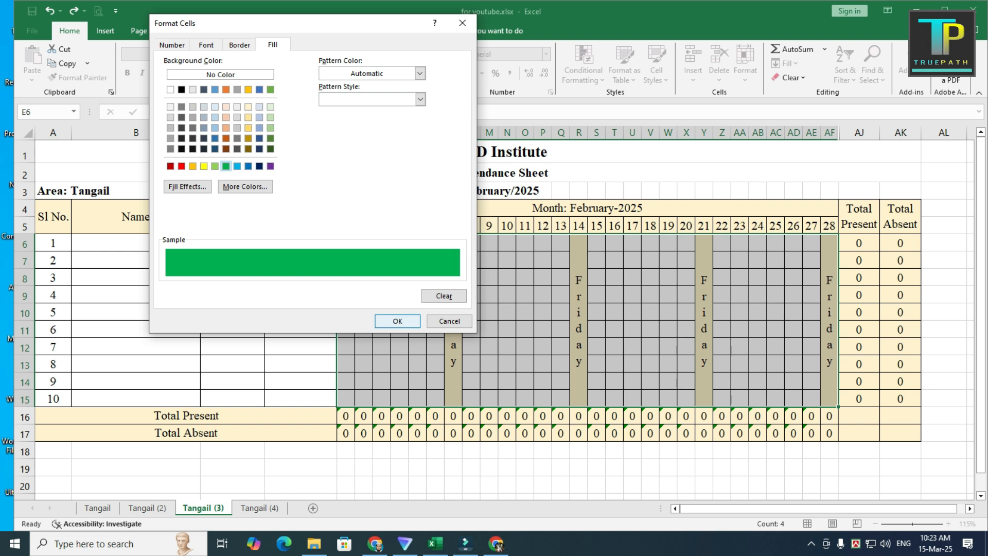
pyautogui.click(397, 321)
pyautogui.click(378, 298)
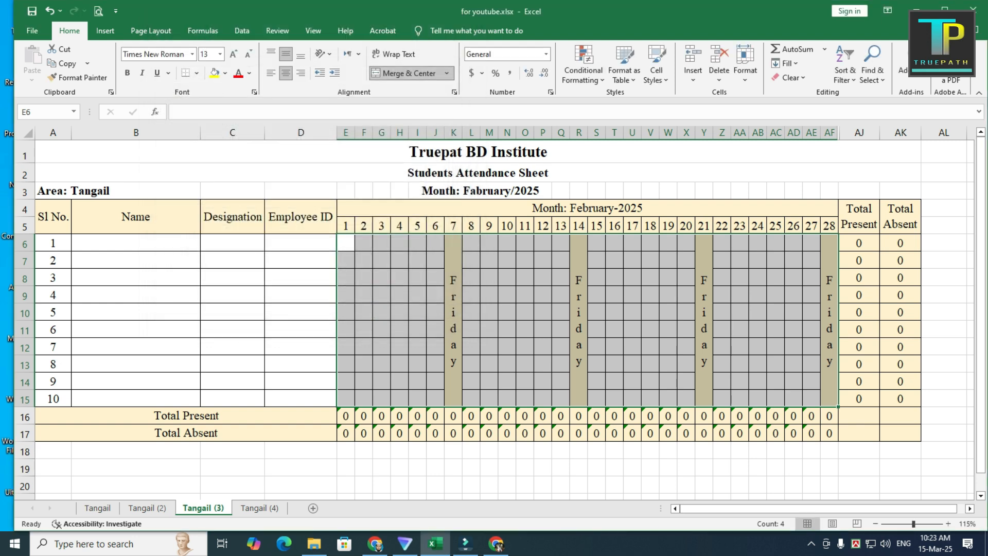
# Mark student 1 as present on day 1 by entering P in E6.
pyautogui.click(381, 312)
pyautogui.click(346, 243)
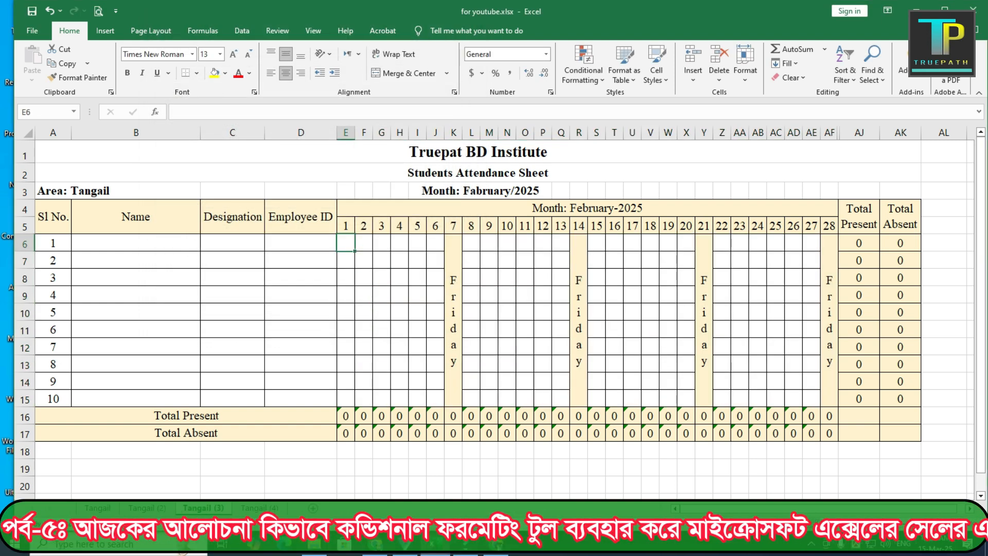
pyautogui.write('P')
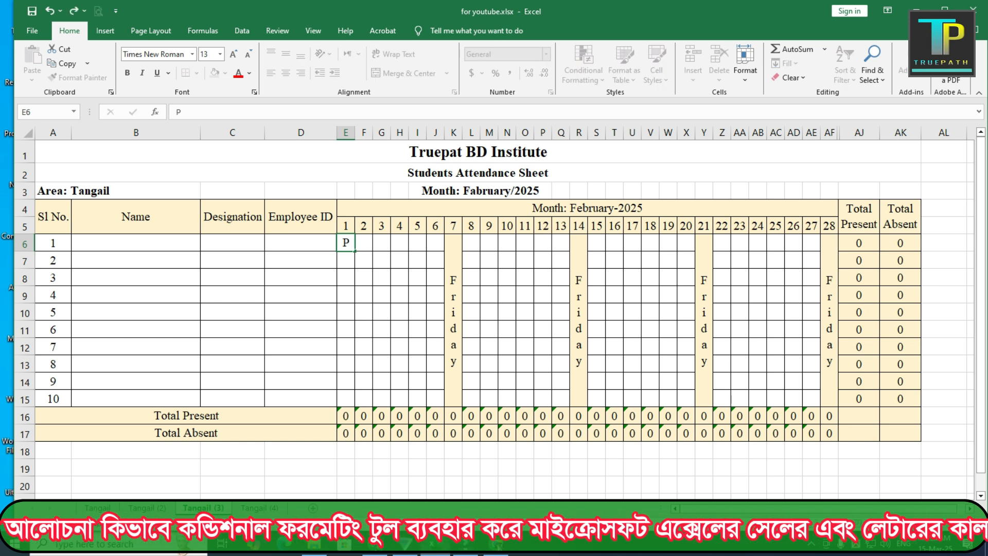
pyautogui.press('Return')
pyautogui.press('Up')
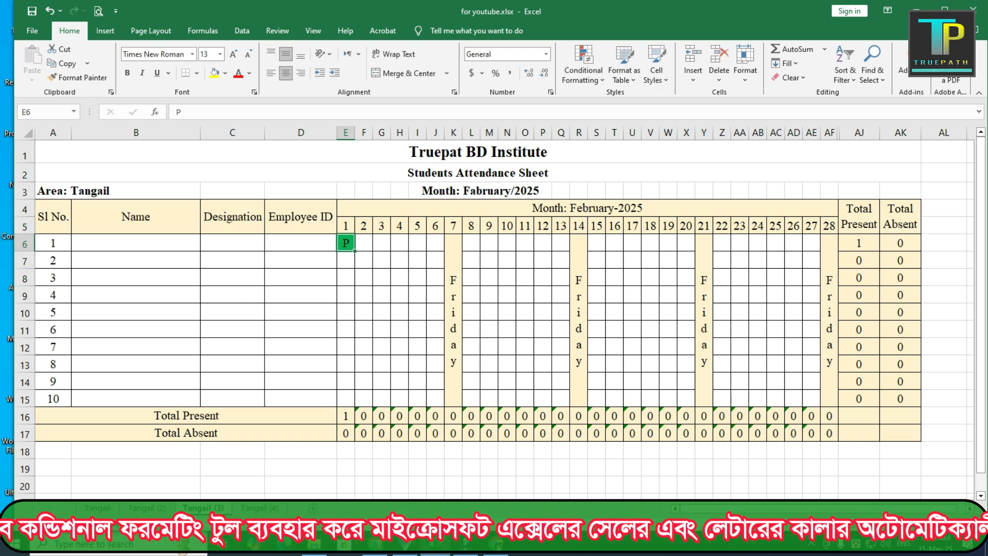
# Try an A mark for student 1 on day 2 in F6 and clear the cell.
pyautogui.press('Right')
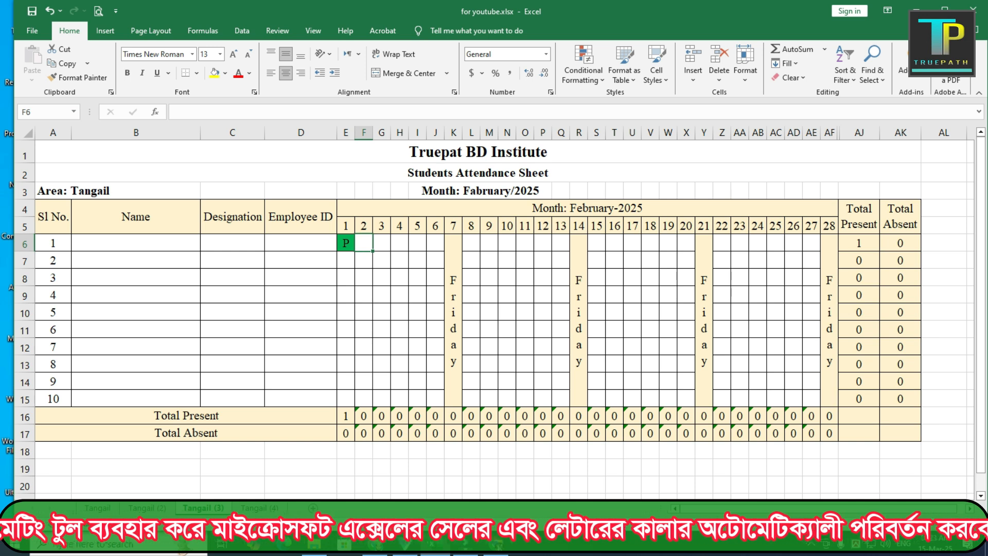
pyautogui.write('A')
pyautogui.press('Return')
pyautogui.press('Up')
pyautogui.press('Delete')
pyautogui.click(381, 278)
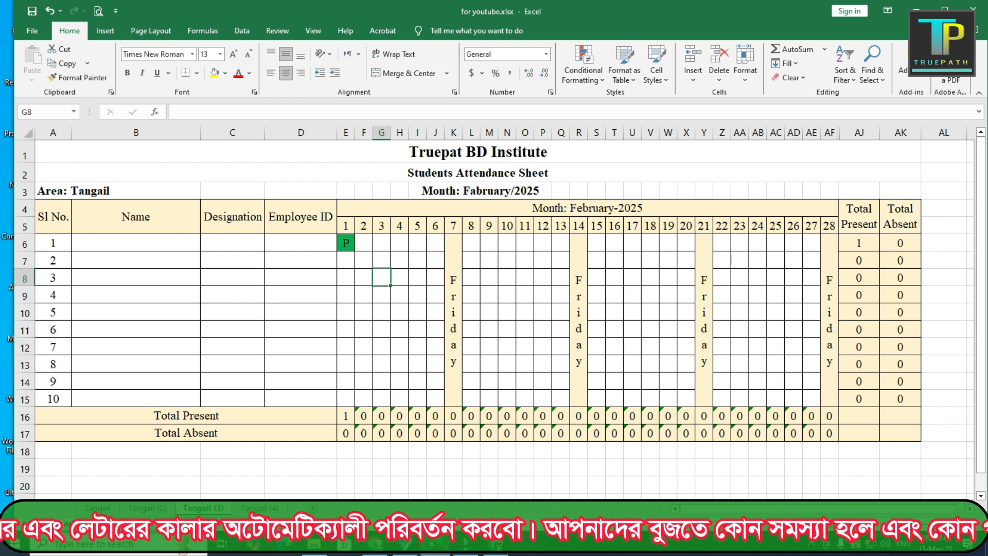
# Start another new conditional formatting rule for the whole attendance grid E6:AF15.
pyautogui.moveTo(345, 243); pyautogui.dragTo(829, 399)
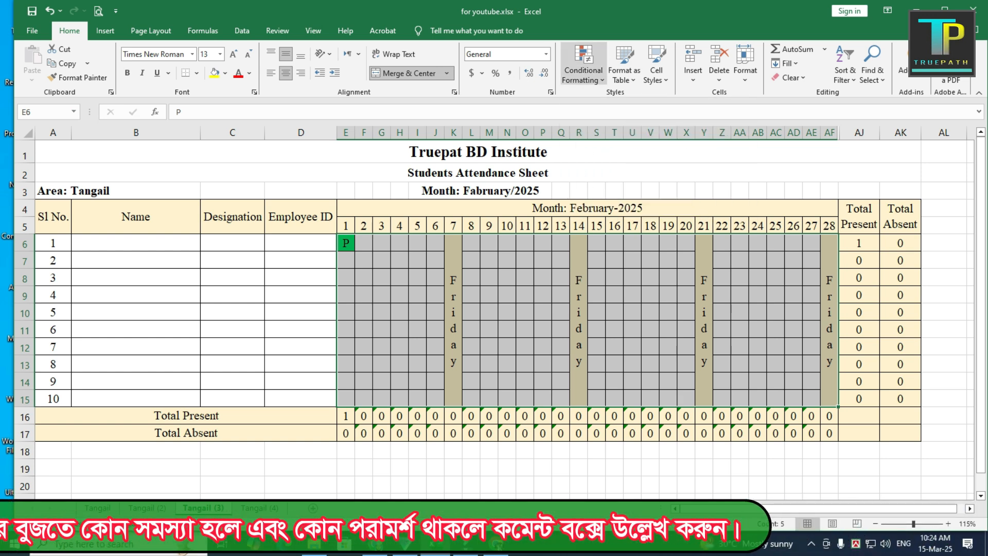
pyautogui.click(584, 66)
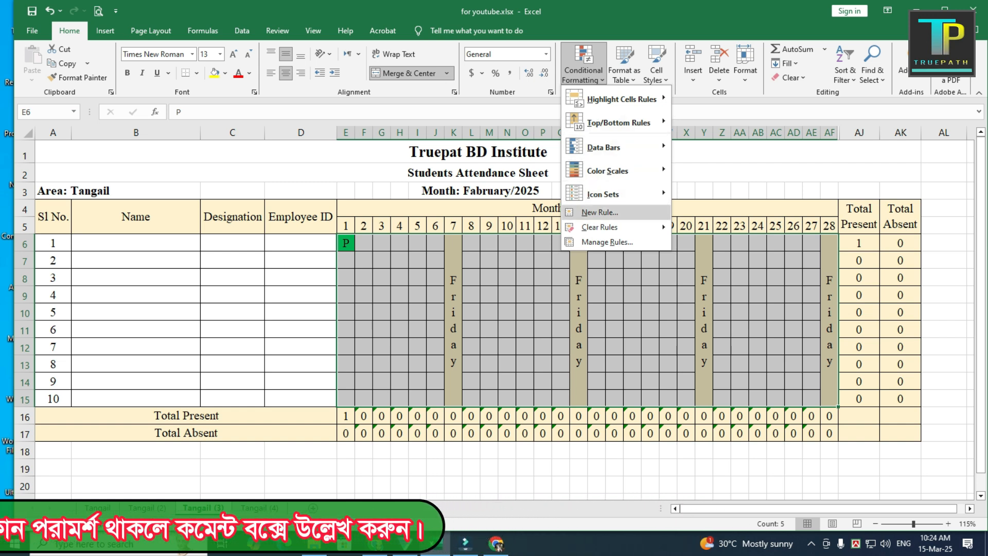
pyautogui.click(599, 212)
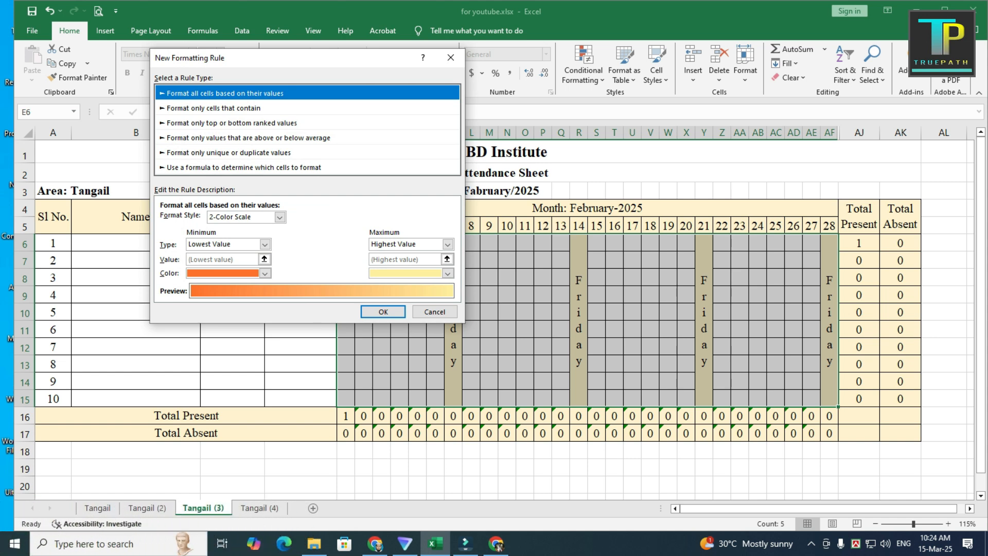
# Define the rule to format only cells with specific text containing A.
pyautogui.click(213, 108)
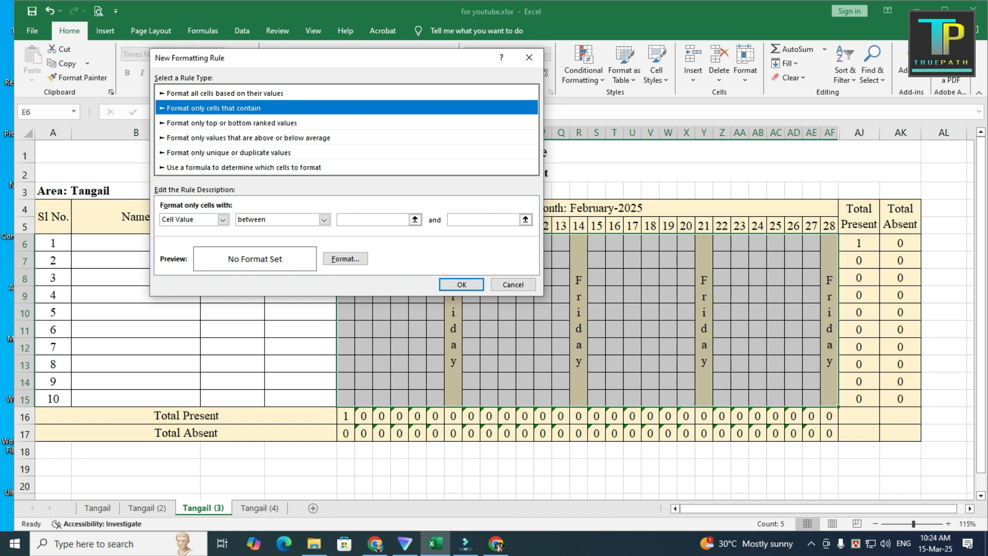
pyautogui.click(222, 219)
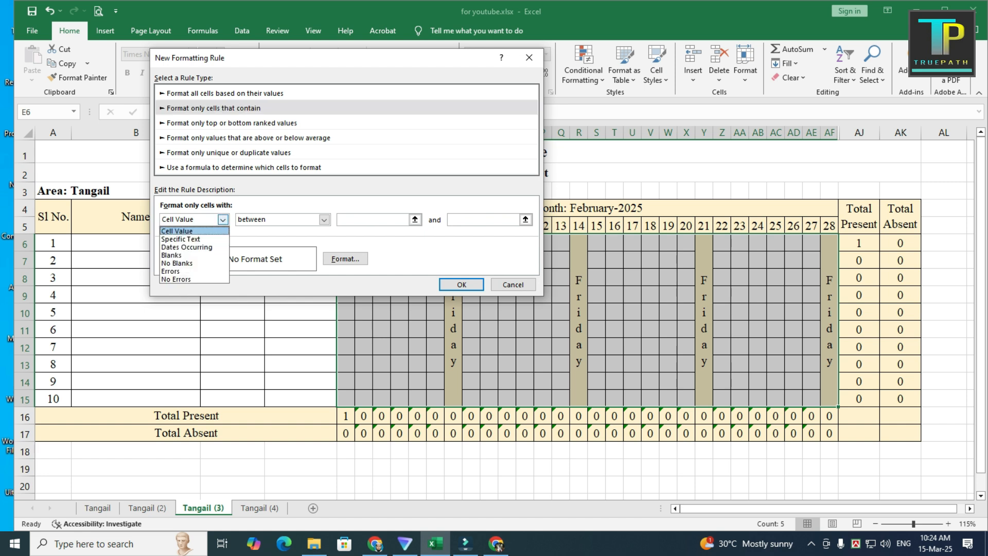
pyautogui.click(180, 239)
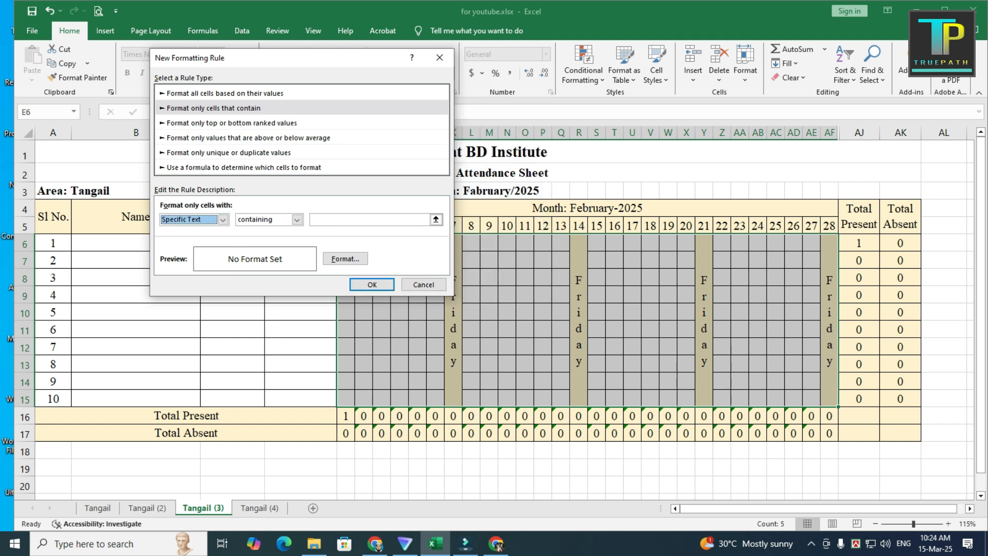
pyautogui.click(369, 220)
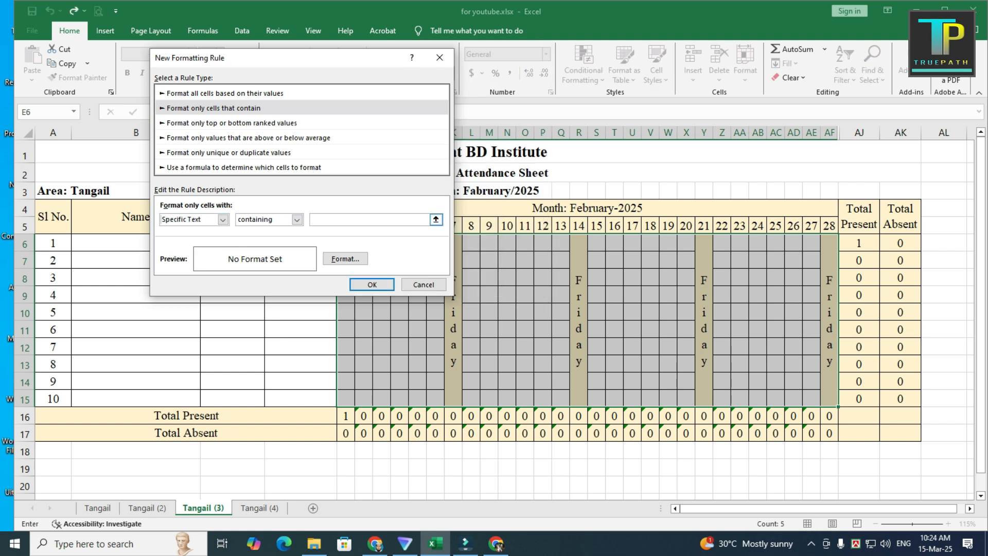
pyautogui.write('A')
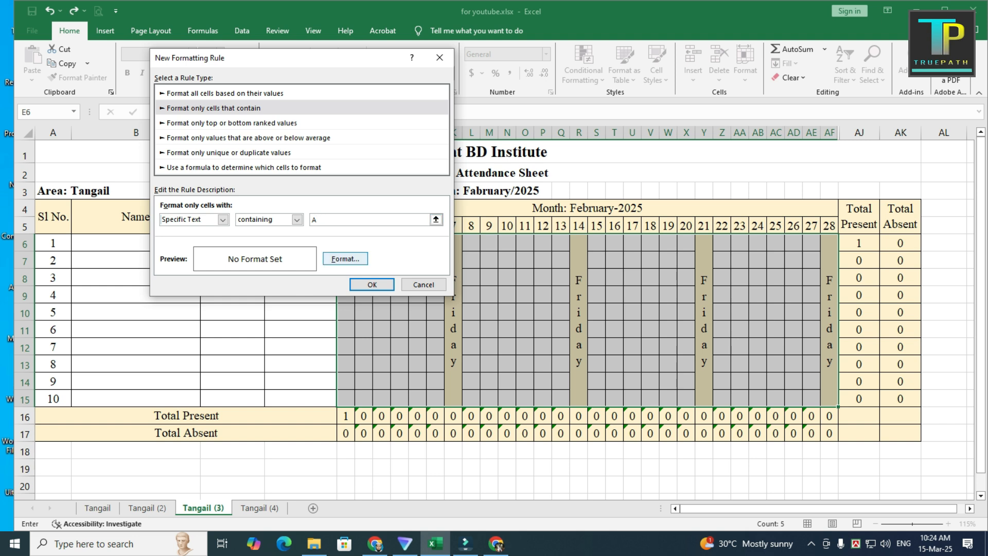
# Give the A rule a red background fill from the standard colors and apply it to the selected grid.
pyautogui.click(345, 258)
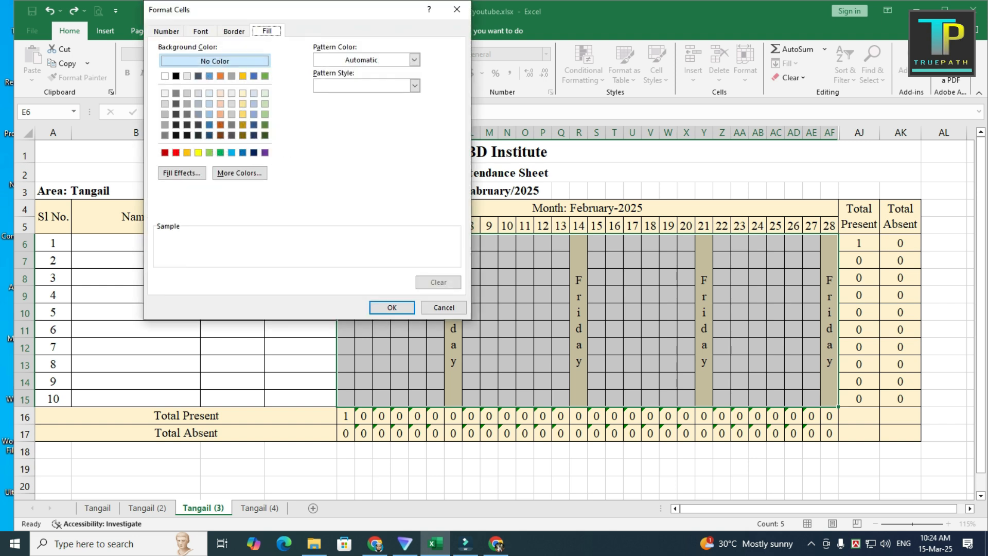
pyautogui.click(176, 153)
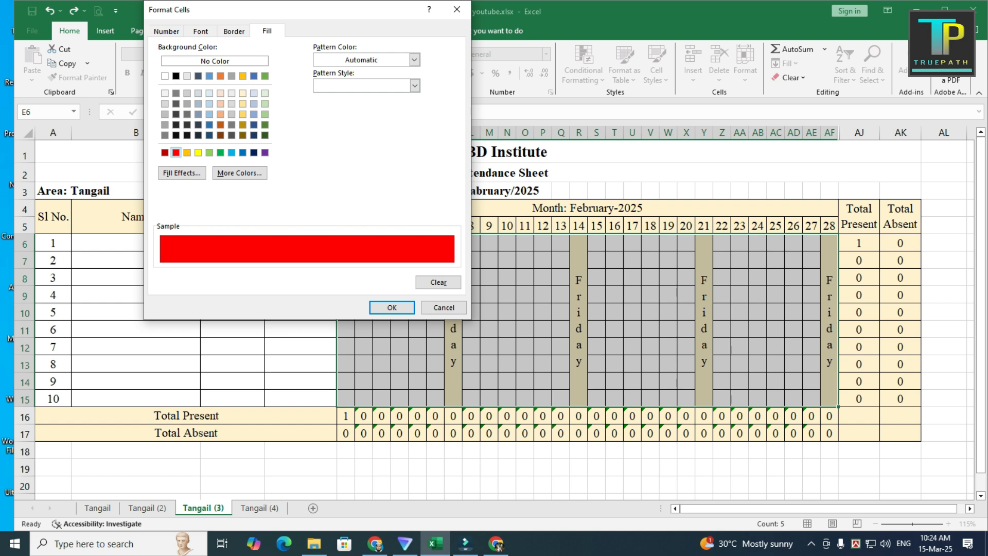
pyautogui.click(392, 307)
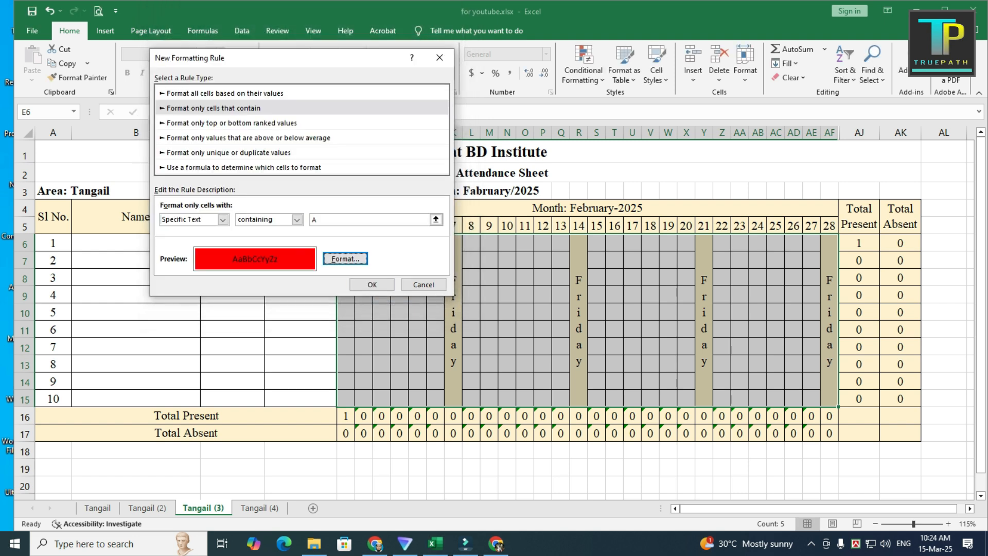
pyautogui.click(372, 285)
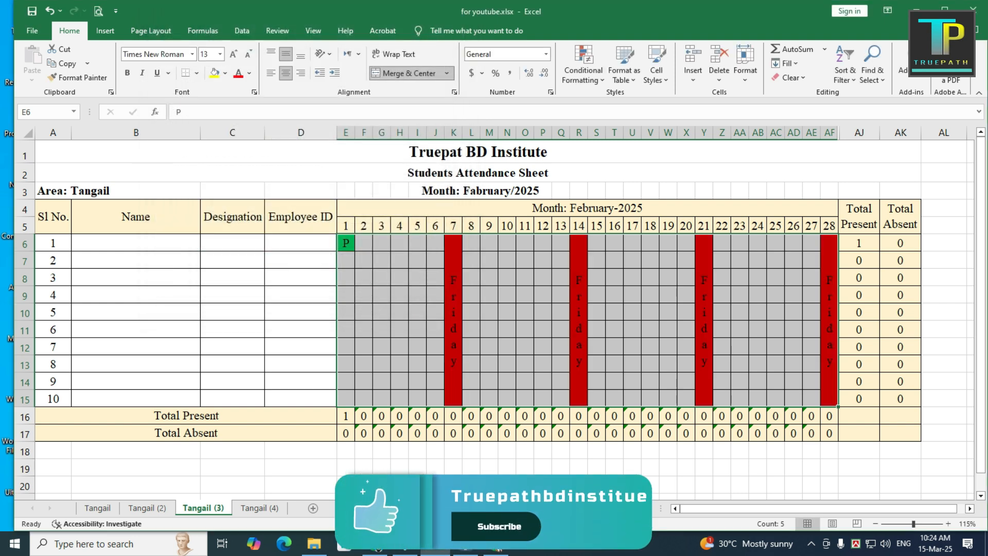
# Mark student 1 as absent on days 2 and 3 by entering A in F6 and G6.
pyautogui.click(381, 243)
pyautogui.write('A')
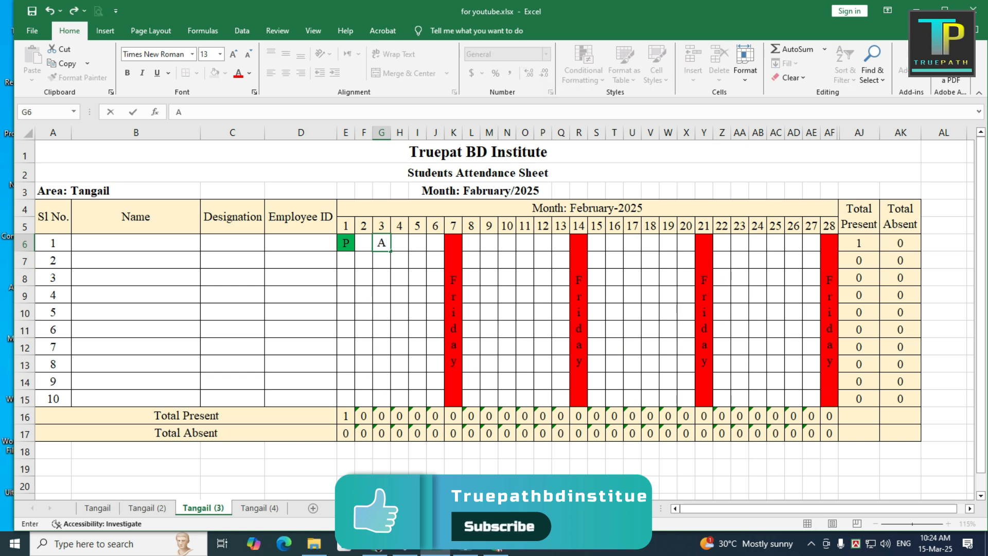
pyautogui.click(364, 243)
pyautogui.write('A')
# Mark student 2 as present on days 1 and 2 by entering P in E7 and F7.
pyautogui.click(346, 260)
pyautogui.write('P')
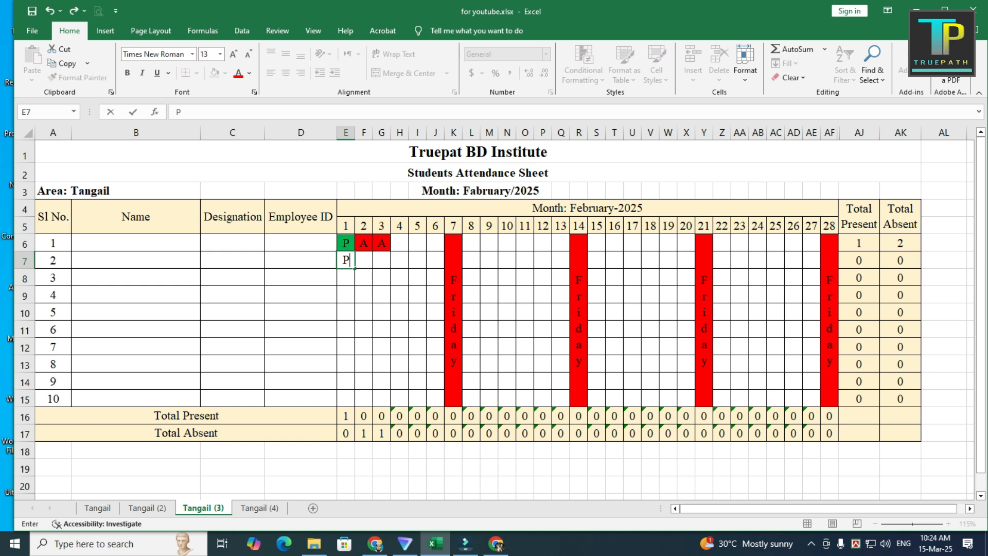
pyautogui.press('Tab')
pyautogui.write('P')
pyautogui.press('Tab')
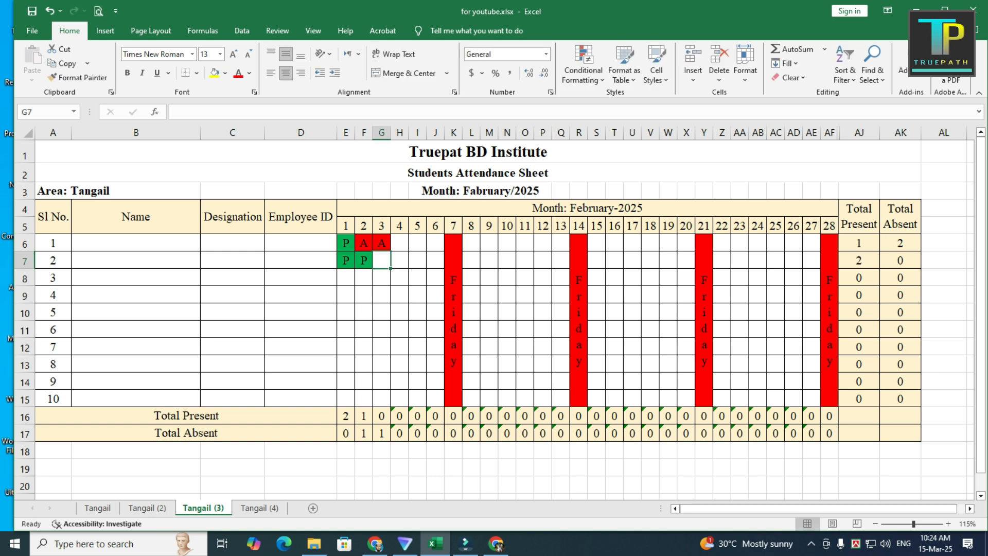
# Fill the P marks across to day 6 and down to student 10, covering E7:J15.
pyautogui.moveTo(364, 260); pyautogui.dragTo(435, 261)
pyautogui.hotkey('ctrl', 'r')
pyautogui.click(435, 329)
pyautogui.moveTo(346, 260); pyautogui.dragTo(444, 407)
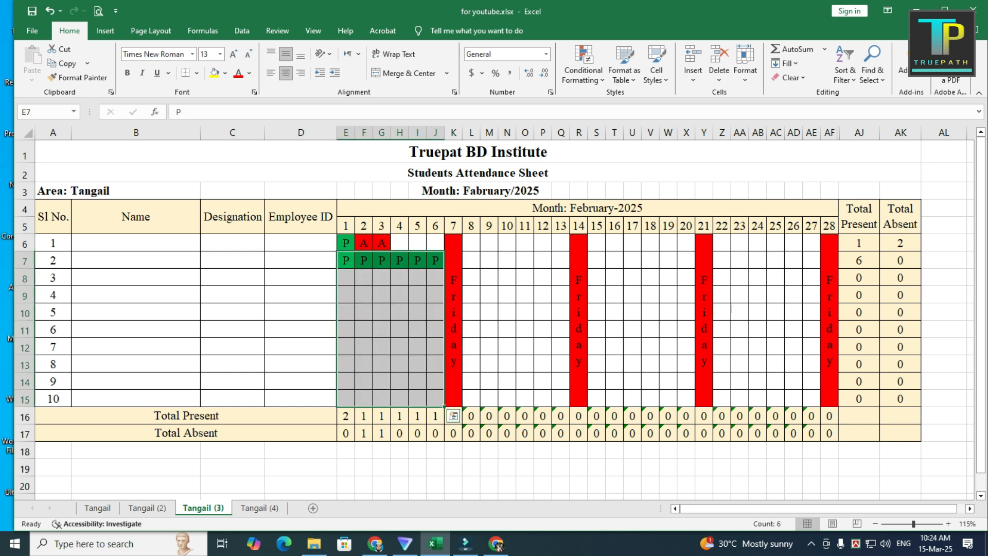
# Mark students 5 and 6 as absent on day 4 by entering A in H10 and H11.
pyautogui.click(406, 317)
pyautogui.write('A')
pyautogui.press('Return')
pyautogui.write('A')
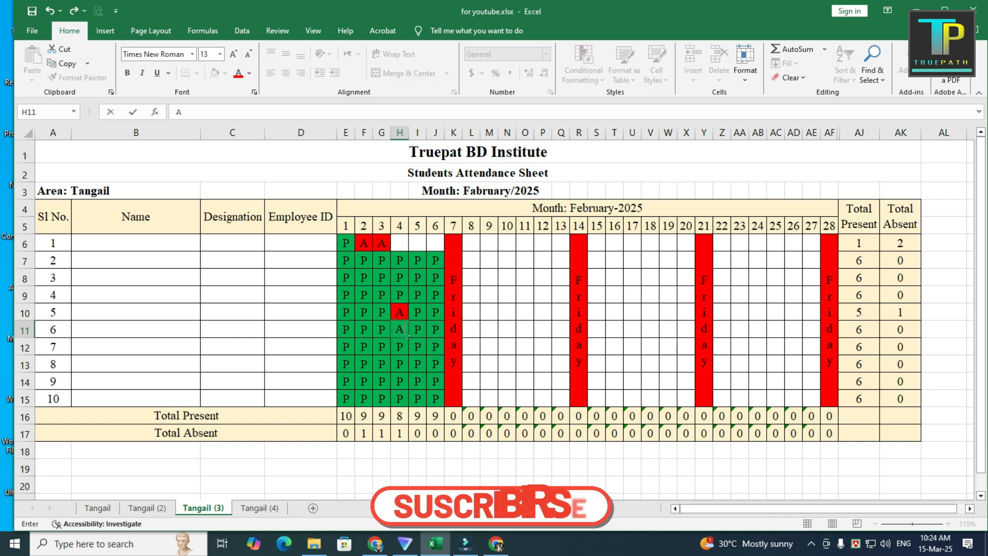
pyautogui.press('Return')
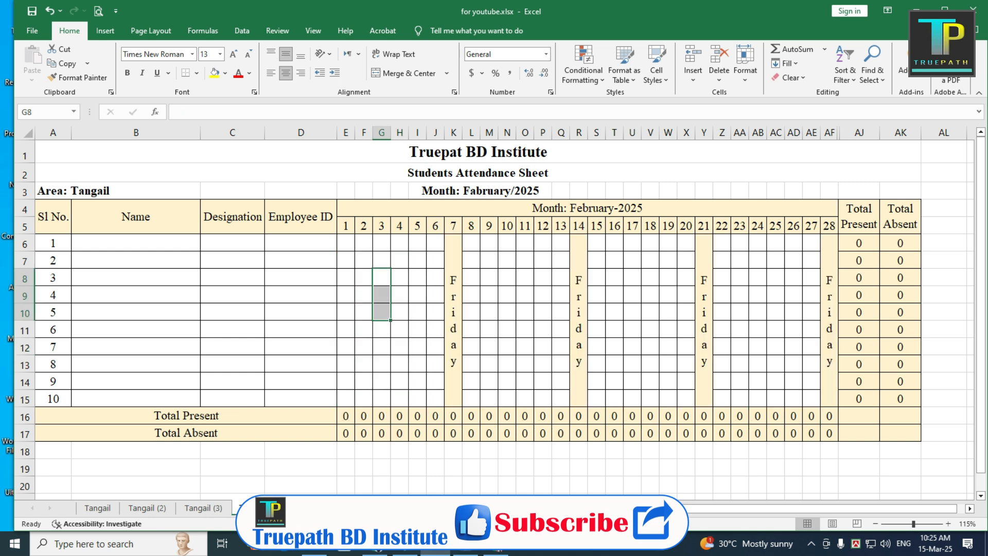
# On the Tangail (4) sheet, start a new conditional formatting rule for the attendance grid E6:AF15.
pyautogui.click(417, 346)
pyautogui.click(346, 243)
pyautogui.moveTo(346, 243); pyautogui.dragTo(829, 399)
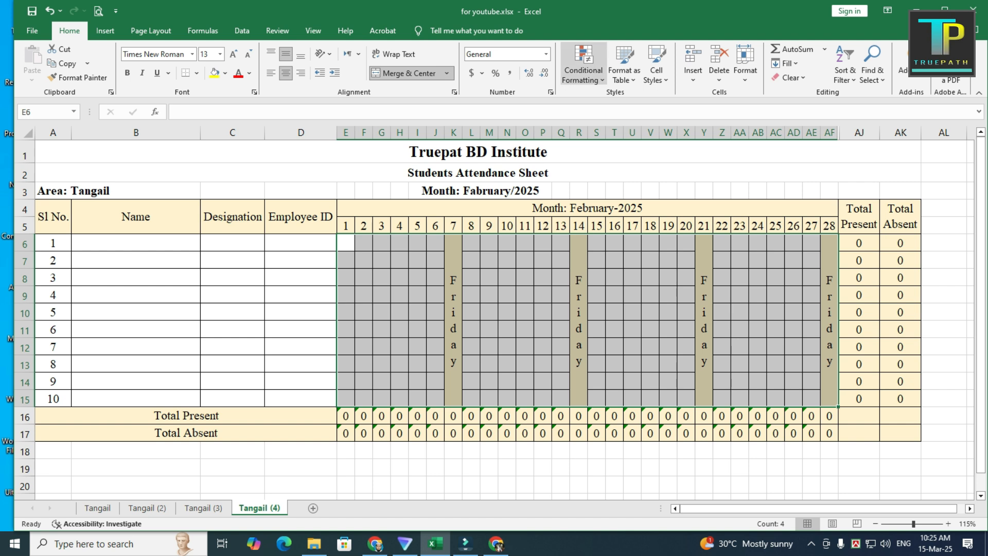
pyautogui.click(583, 75)
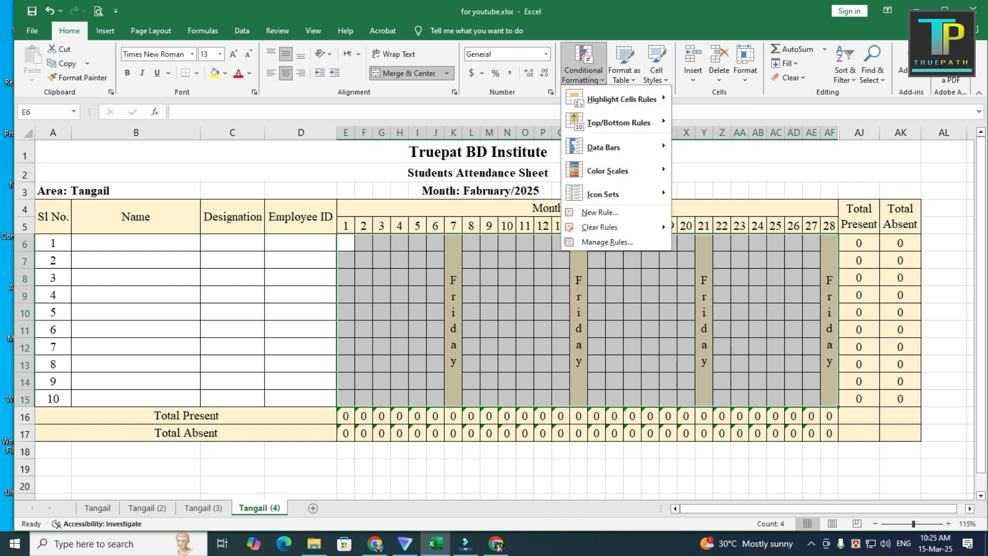
pyautogui.click(599, 212)
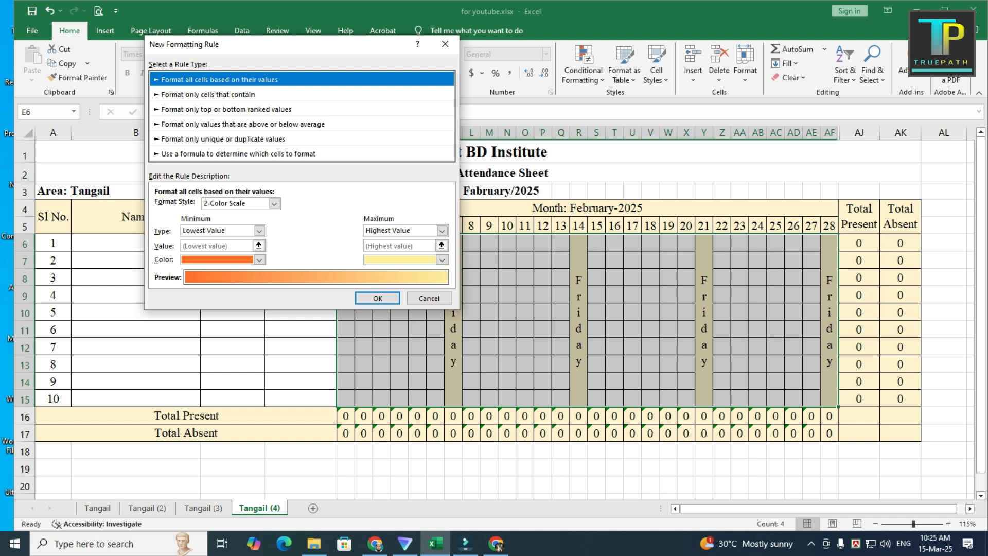
# Restrict the Tangail (4) rule to cells with specific text containing A.
pyautogui.click(208, 95)
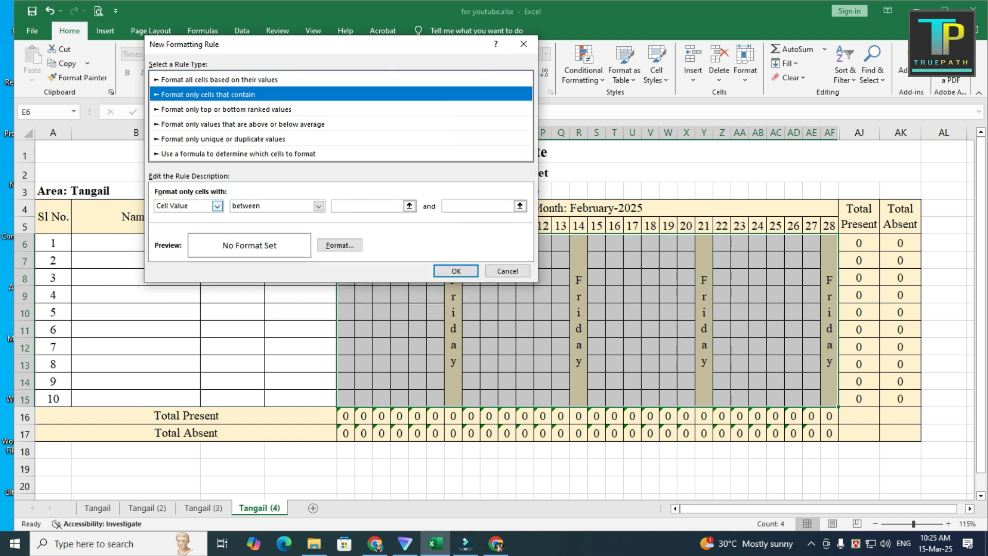
pyautogui.click(217, 206)
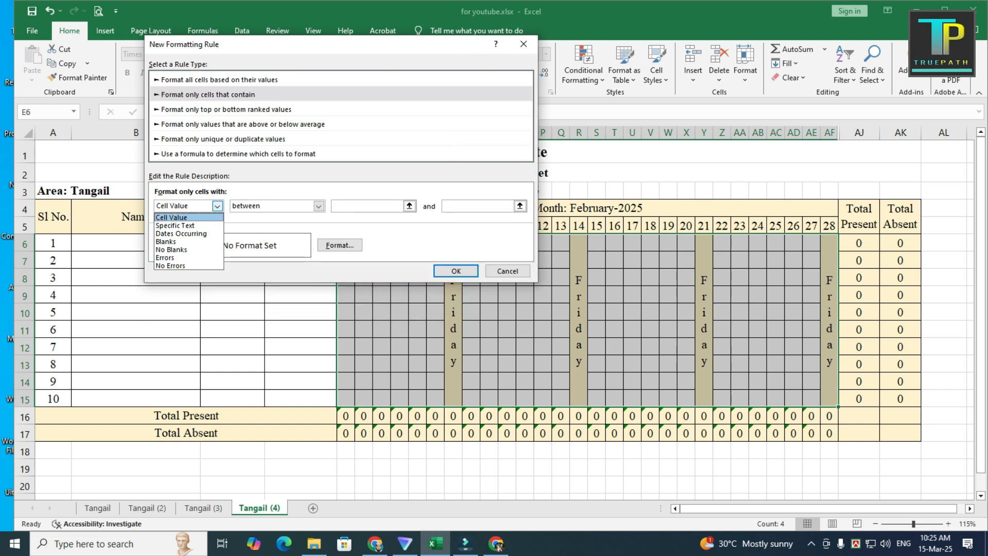
pyautogui.click(175, 225)
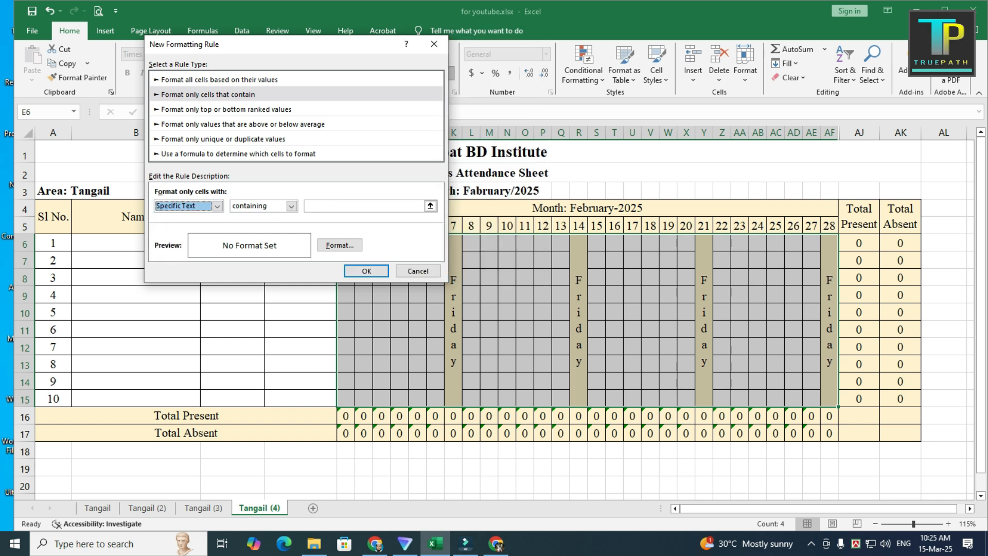
pyautogui.click(363, 206)
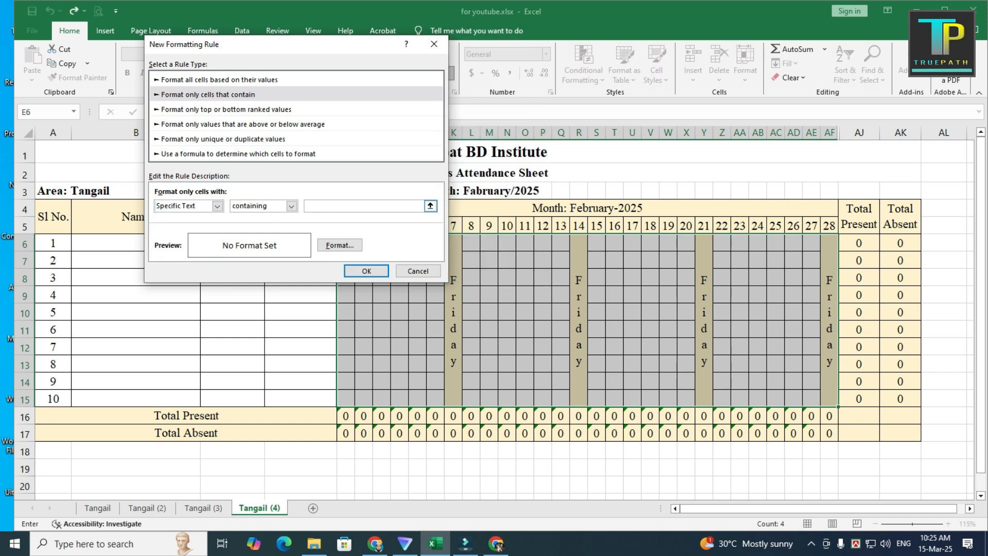
pyautogui.write('A')
pyautogui.press('Tab')
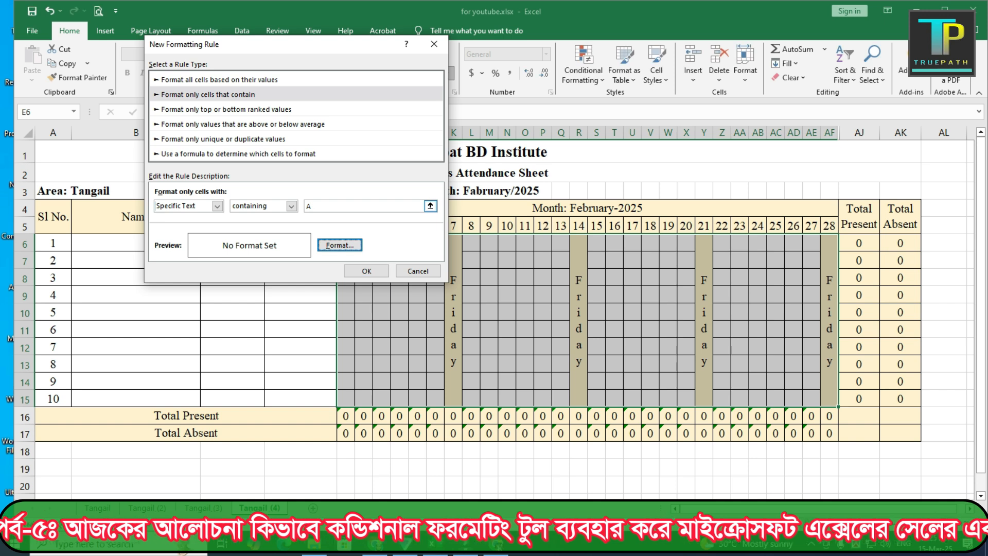
# Give the Tangail (4) rule for A marks a standard red font color and apply it to the attendance grid.
pyautogui.click(340, 244)
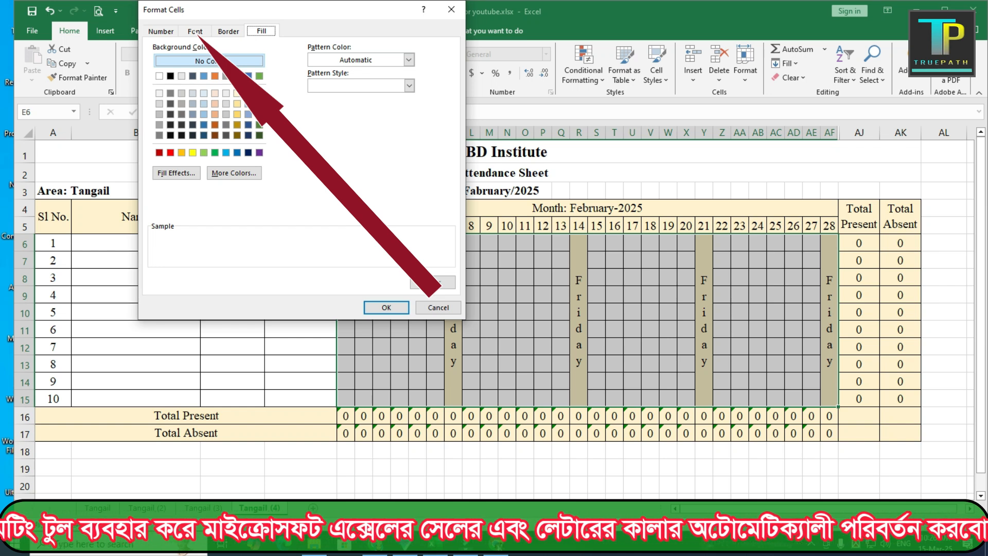
pyautogui.click(195, 32)
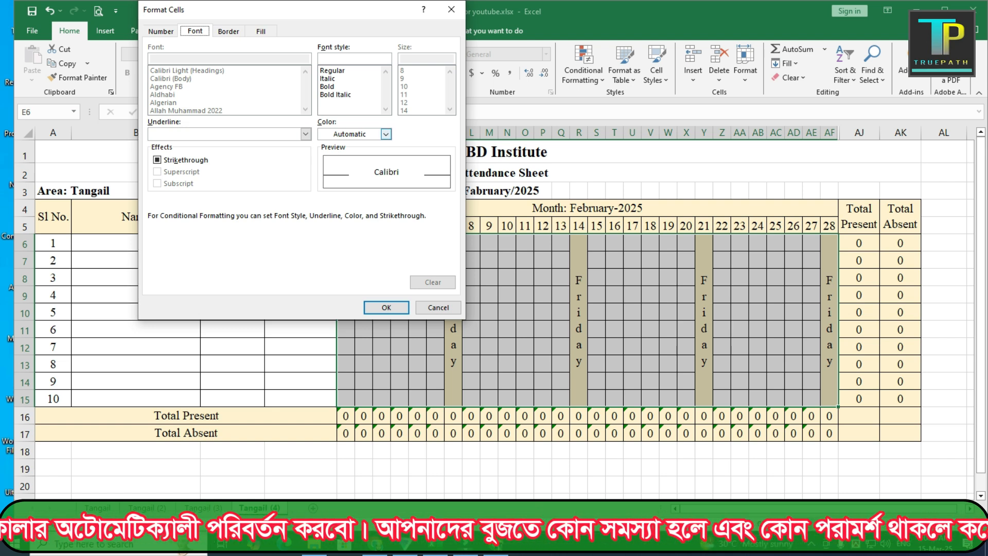
pyautogui.click(385, 134)
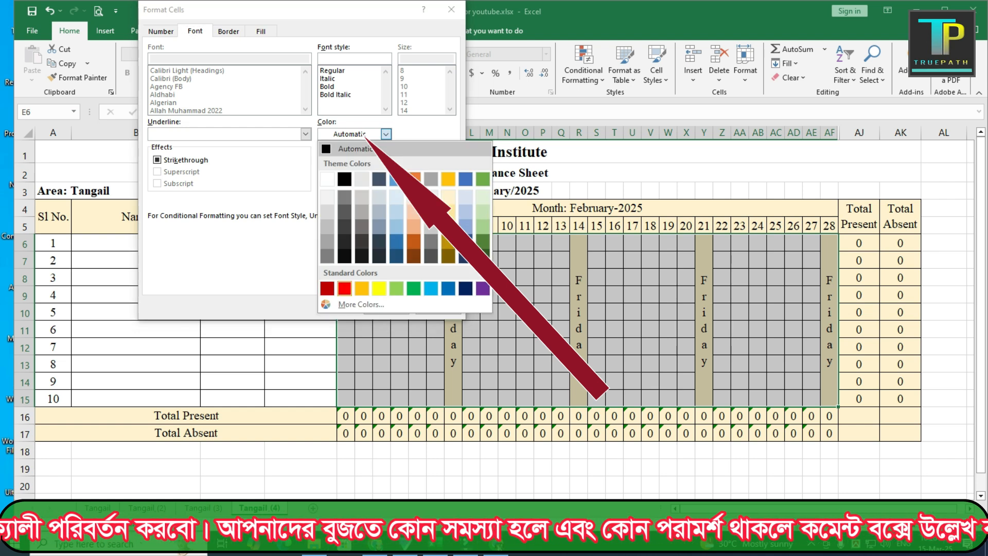
pyautogui.click(345, 288)
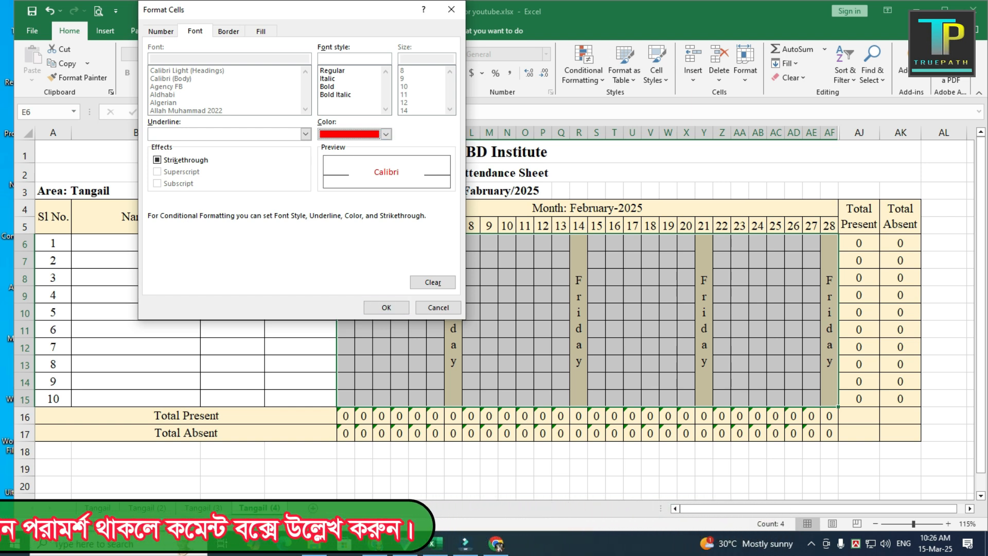
pyautogui.click(387, 307)
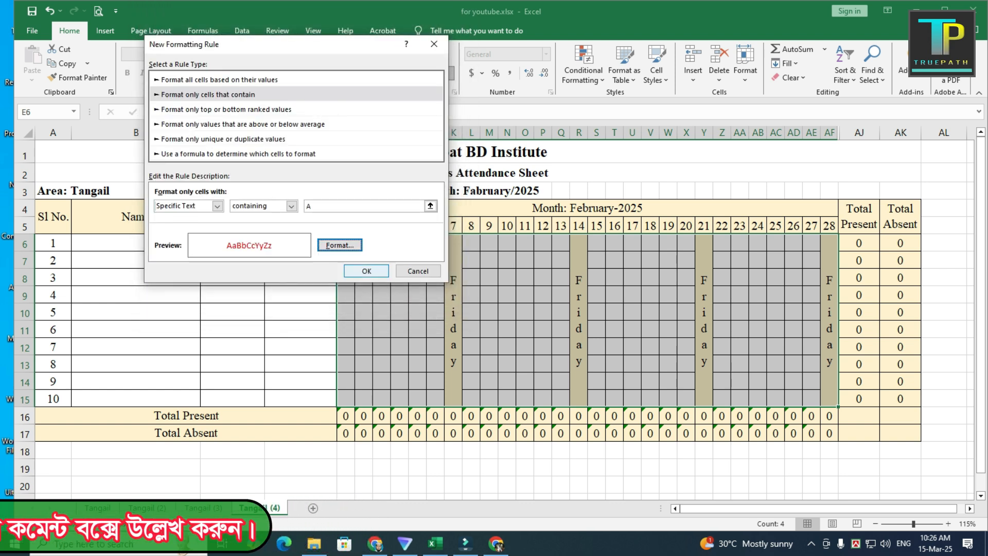
pyautogui.click(366, 271)
pyautogui.click(364, 295)
# Mark student 1 as absent on days 1 and 2 by entering A in E6 and F6.
pyautogui.click(346, 243)
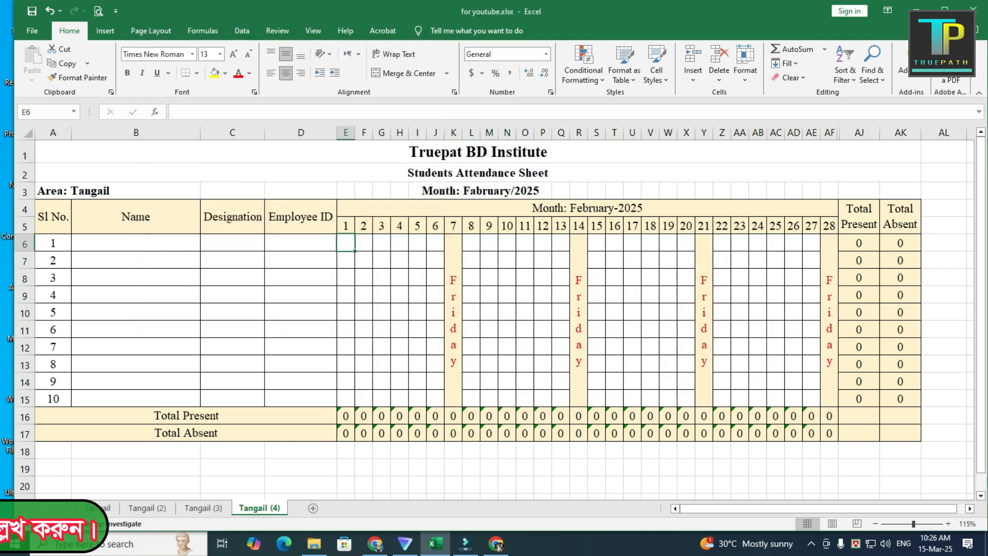
pyautogui.write('A')
pyautogui.press('Tab')
pyautogui.write('A')
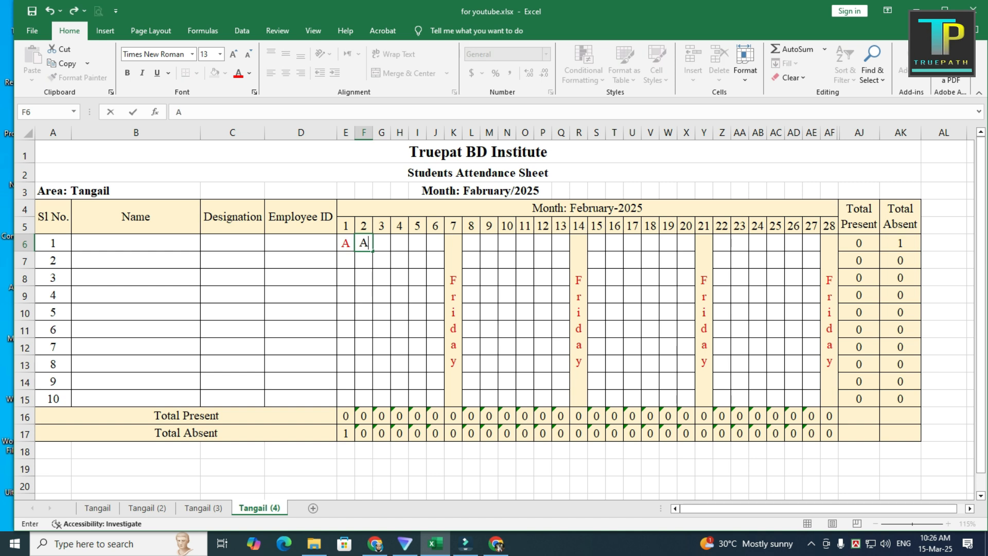
pyautogui.press('Tab')
# Enter P for student 1 on days 3 to 6 and fill the marks down to student 10, covering G6:J15.
pyautogui.write('P')
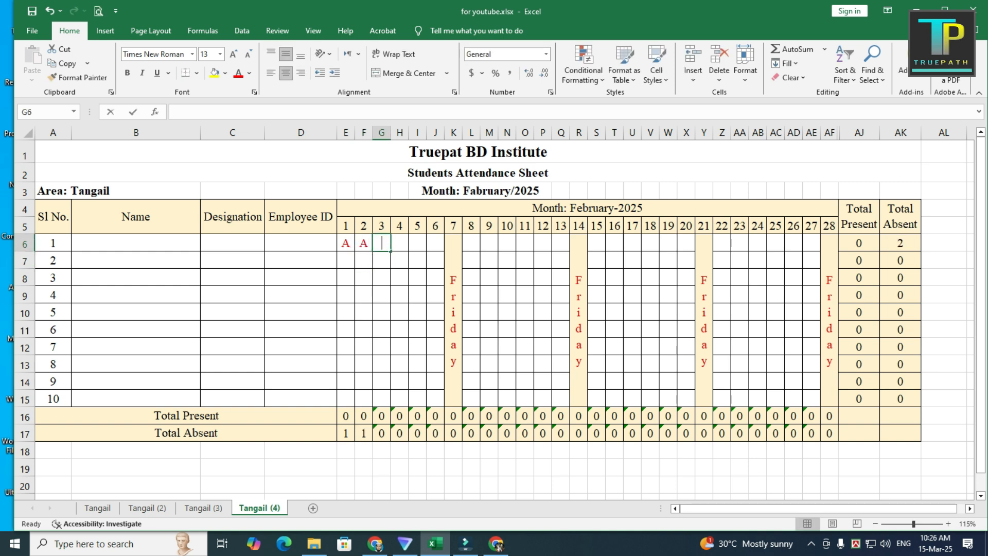
pyautogui.press('Tab')
pyautogui.write('P')
pyautogui.press('Tab')
pyautogui.write('P')
pyautogui.press('Tab')
pyautogui.write('P')
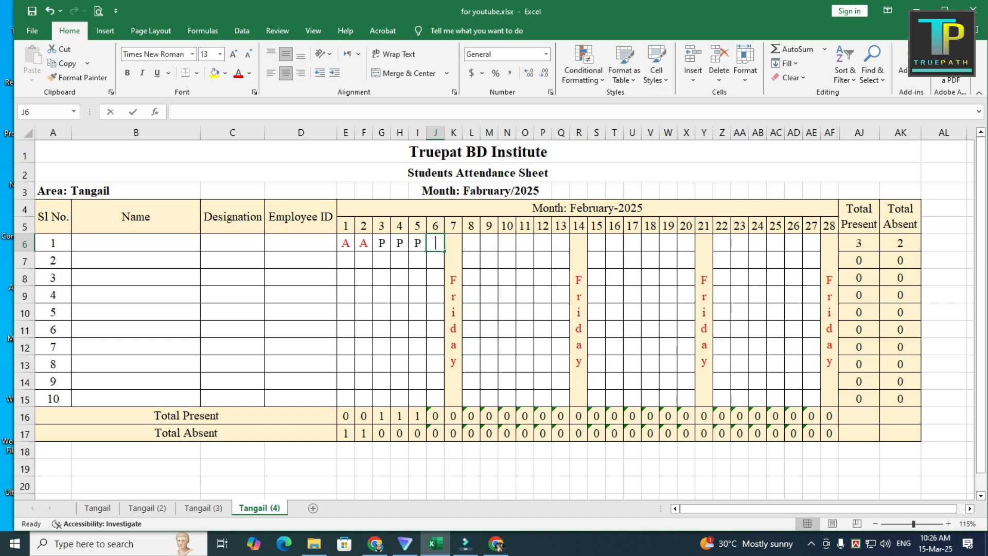
pyautogui.press('Tab')
pyautogui.moveTo(381, 243); pyautogui.dragTo(435, 399)
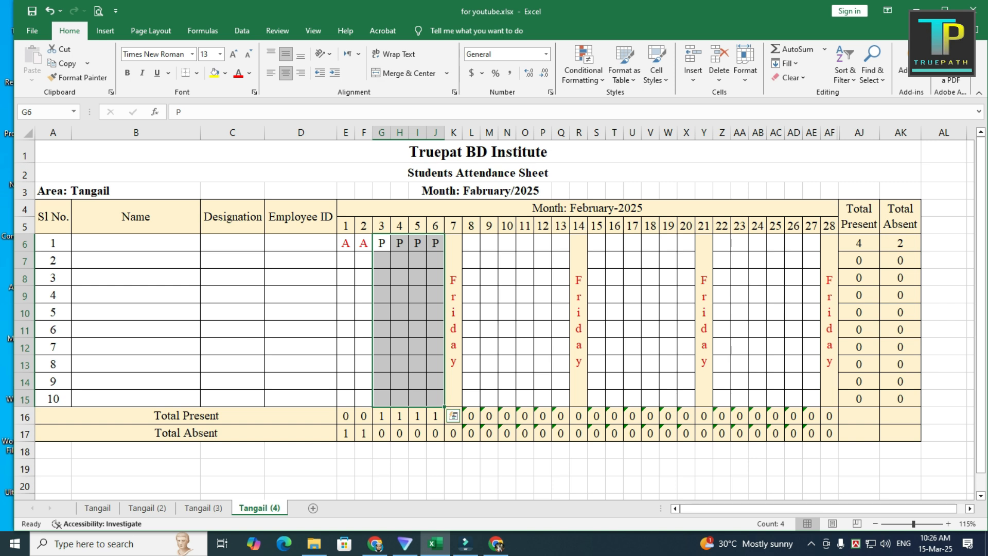
pyautogui.hotkey('ctrl', 'd')
# Enter P in E7 and fill it across to day 2 and down to student 10, covering E7:F15.
pyautogui.moveTo(346, 260); pyautogui.dragTo(364, 398)
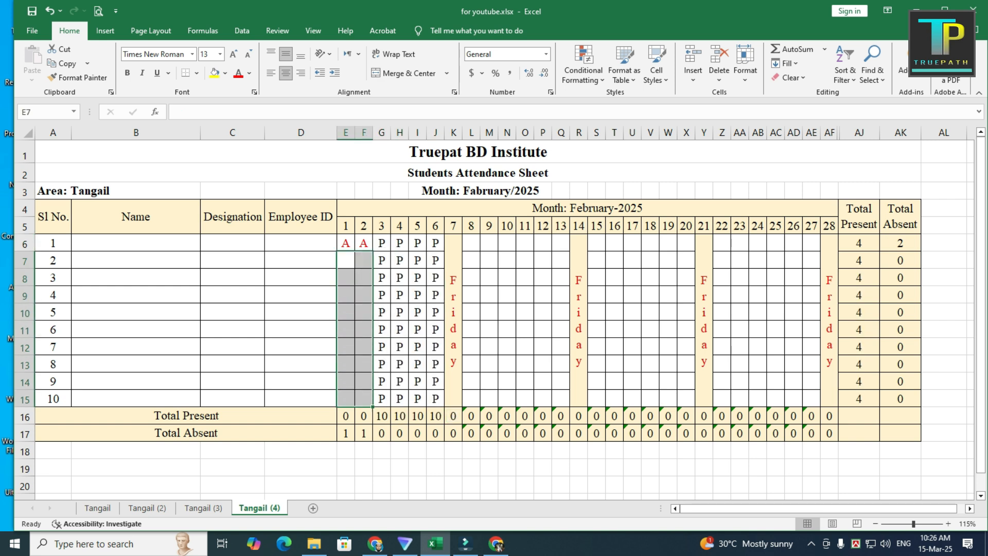
pyautogui.doubleClick(346, 261)
pyautogui.write('P')
pyautogui.press('Tab')
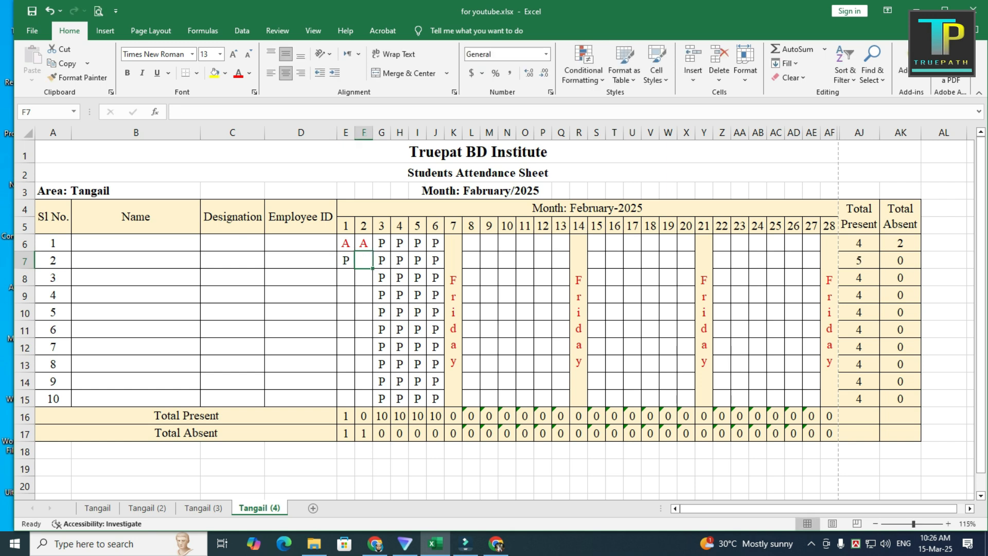
pyautogui.press('Left')
pyautogui.hotkey('shift', 'Right')
pyautogui.hotkey('ctrl', 'r')
pyautogui.moveTo(345, 260); pyautogui.dragTo(363, 399)
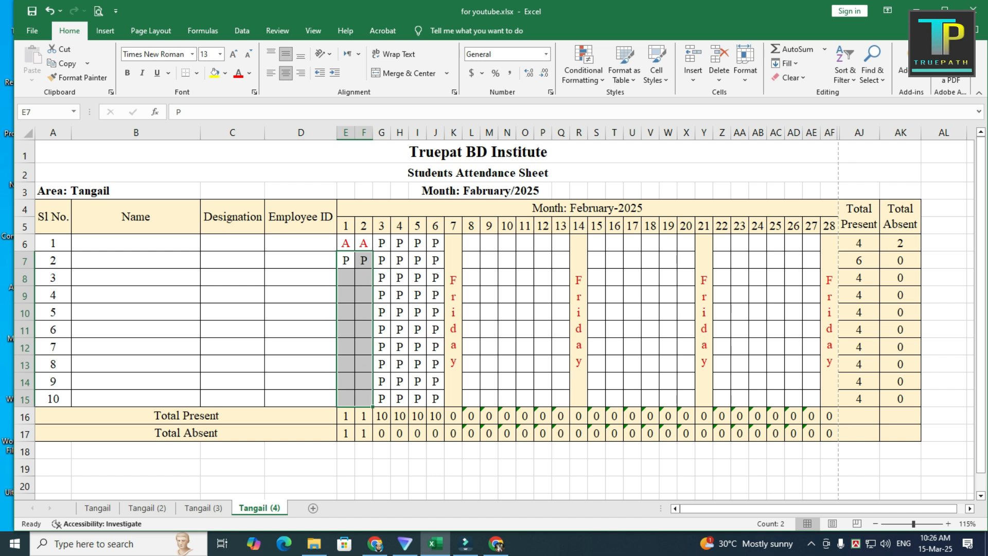
pyautogui.hotkey('ctrl', 'd')
# Mark students 3 and 5 as absent on day 4 by entering A in H8 and H10.
pyautogui.click(363, 278)
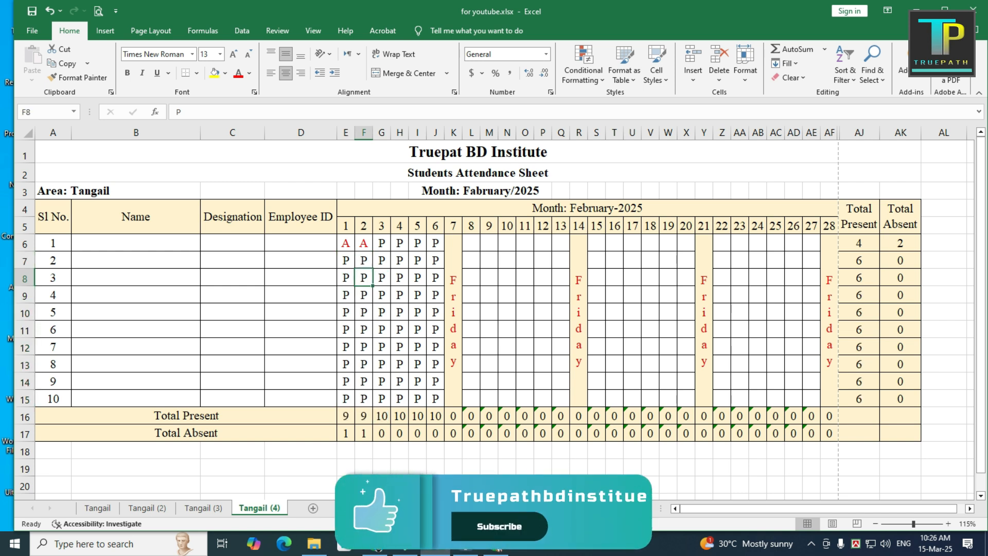
pyautogui.press('Right')
pyautogui.press('Right')
pyautogui.press('Down')
pyautogui.press('Down')
pyautogui.write('A')
pyautogui.press('Return')
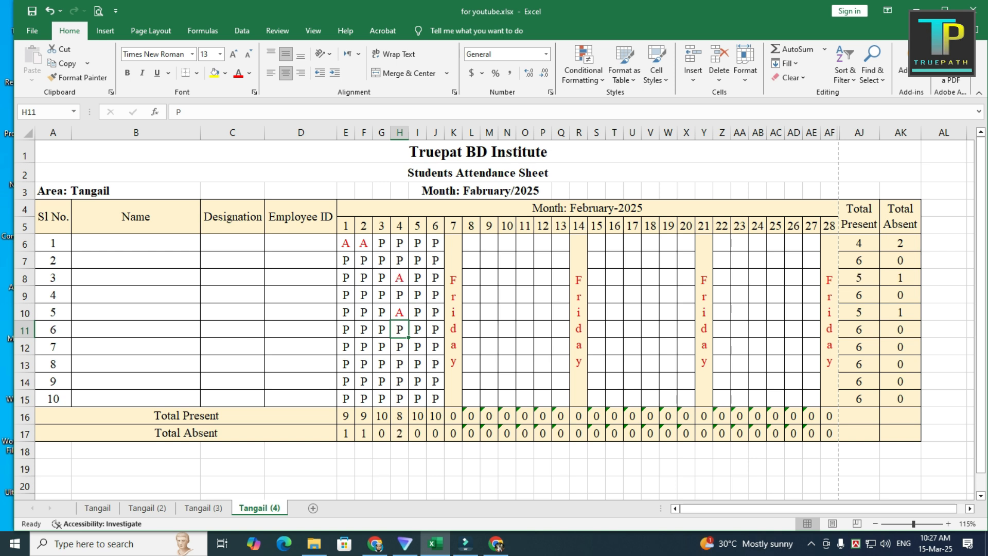
pyautogui.click(346, 243)
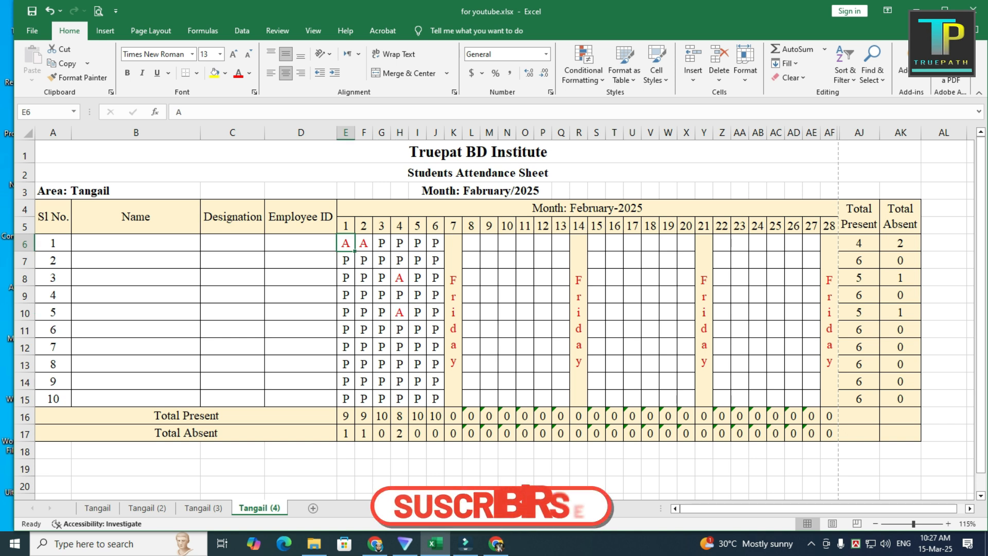